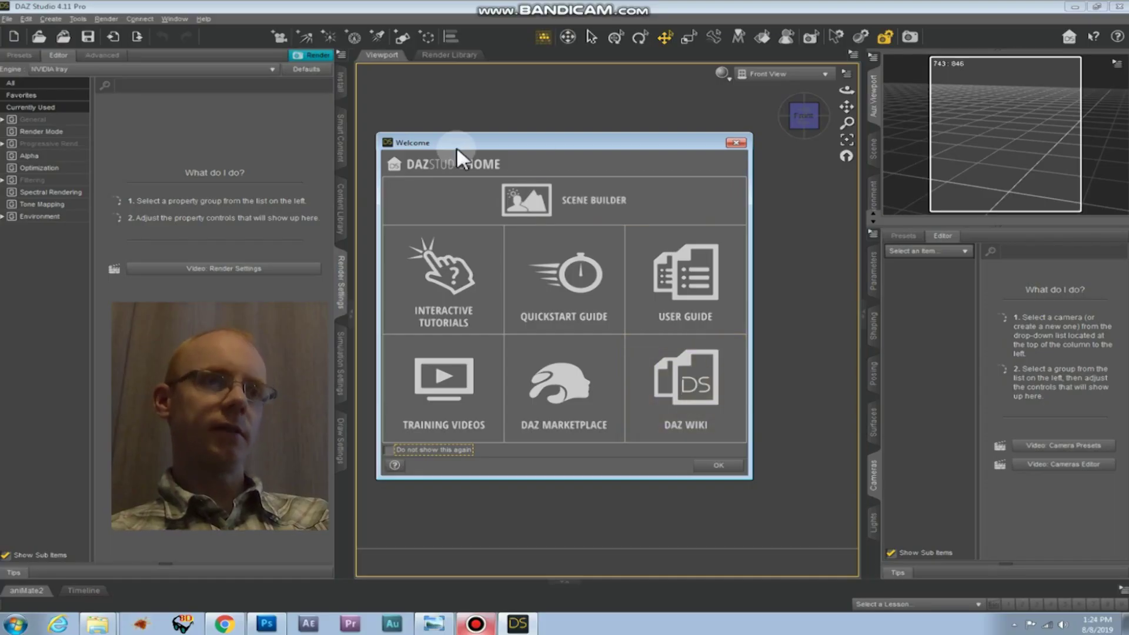
# - Dismiss the welcome window and set the viewport to Front View with the Smooth Shaded draw style
pyautogui.click(735, 466)
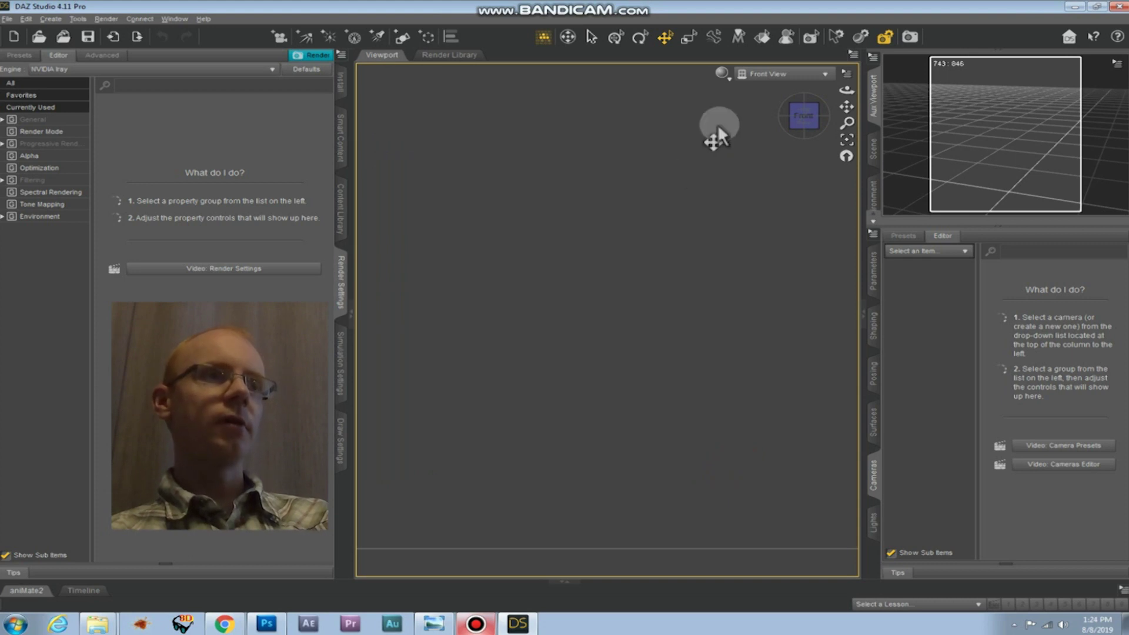
pyautogui.click(771, 75)
pyautogui.click(770, 81)
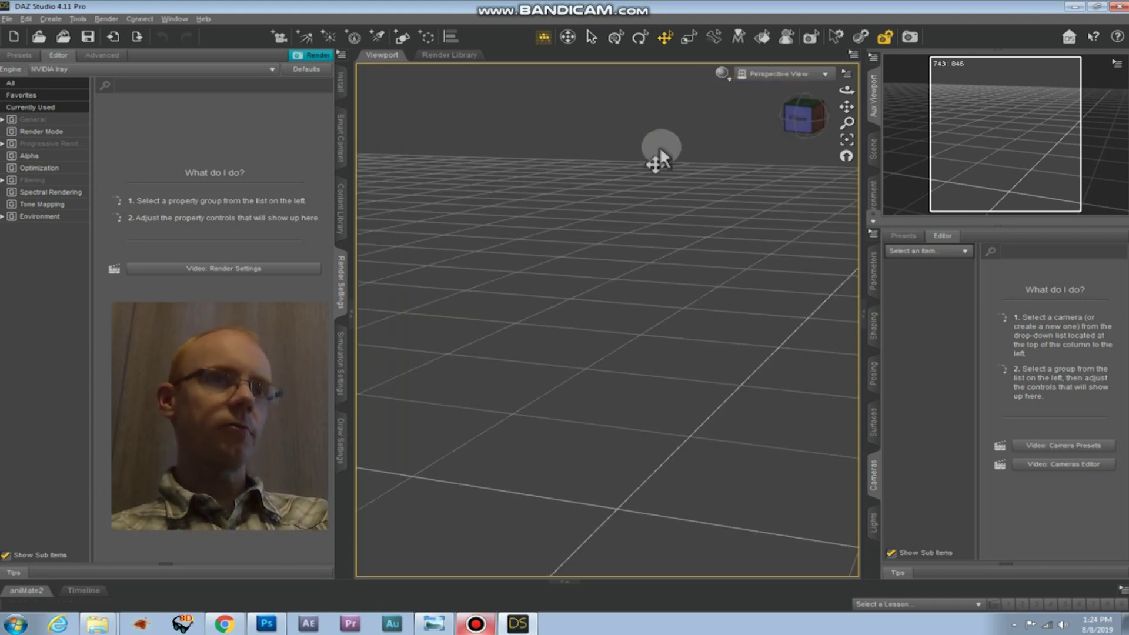
pyautogui.click(771, 74)
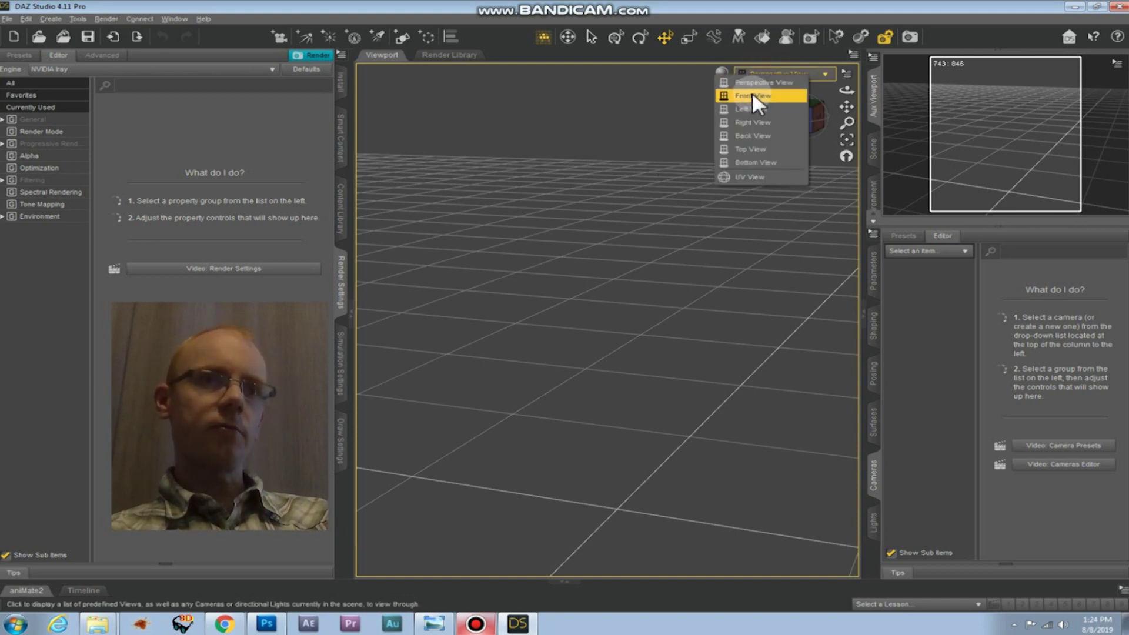
pyautogui.click(749, 94)
pyautogui.click(722, 72)
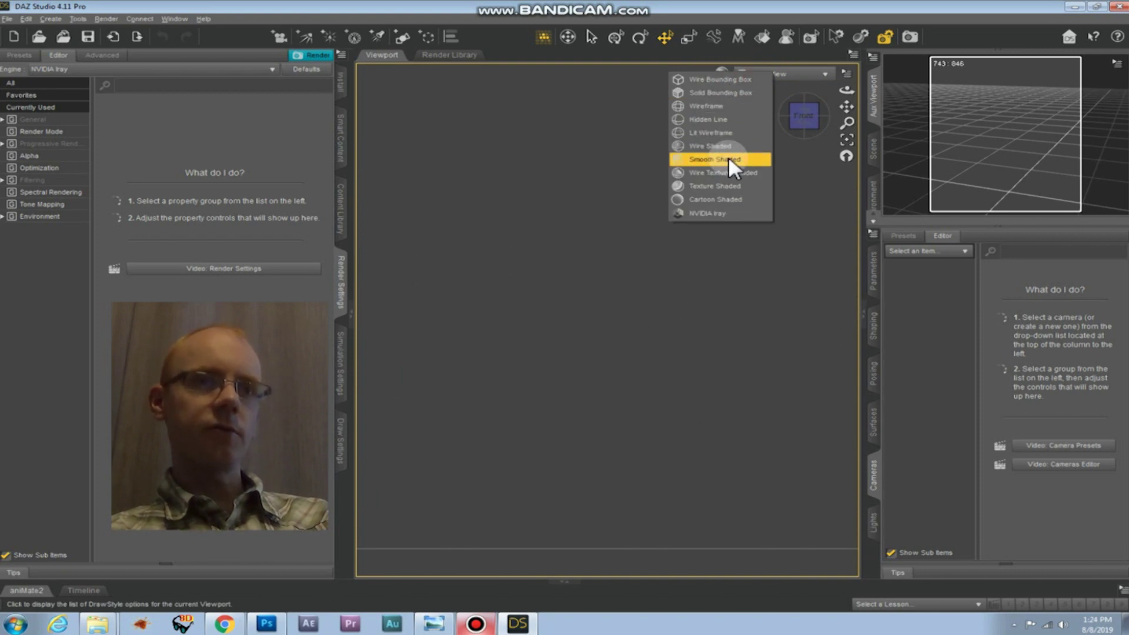
pyautogui.click(726, 159)
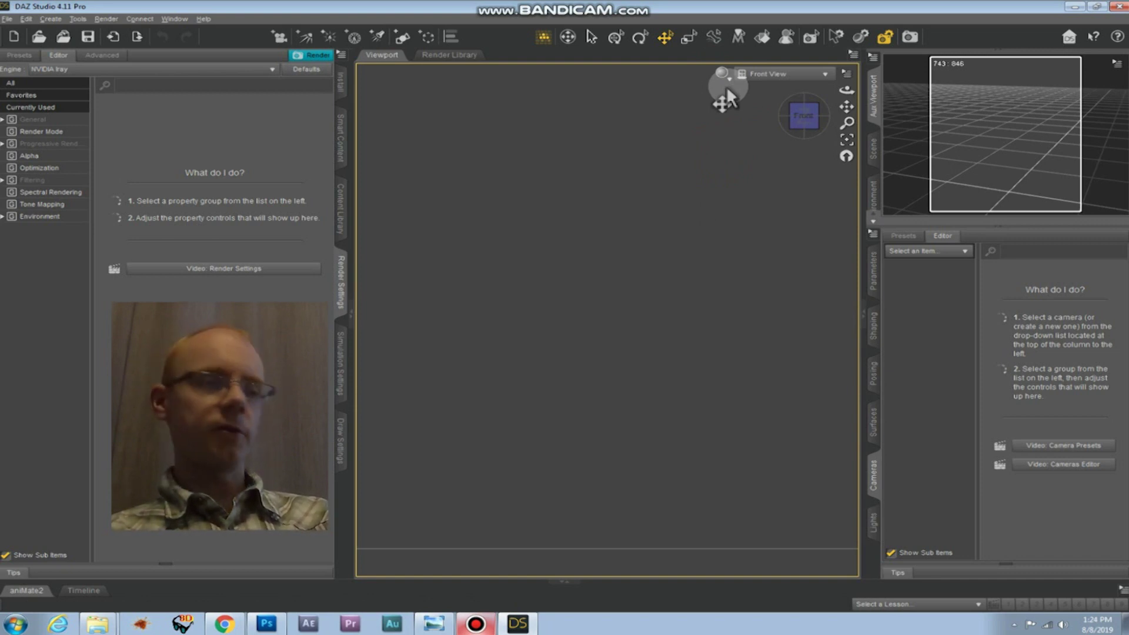
# - Switch to Chrome and look over the Free3D page of free OBJ models, including the Iron Man model
pyautogui.click(213, 619)
pyautogui.click(811, 12)
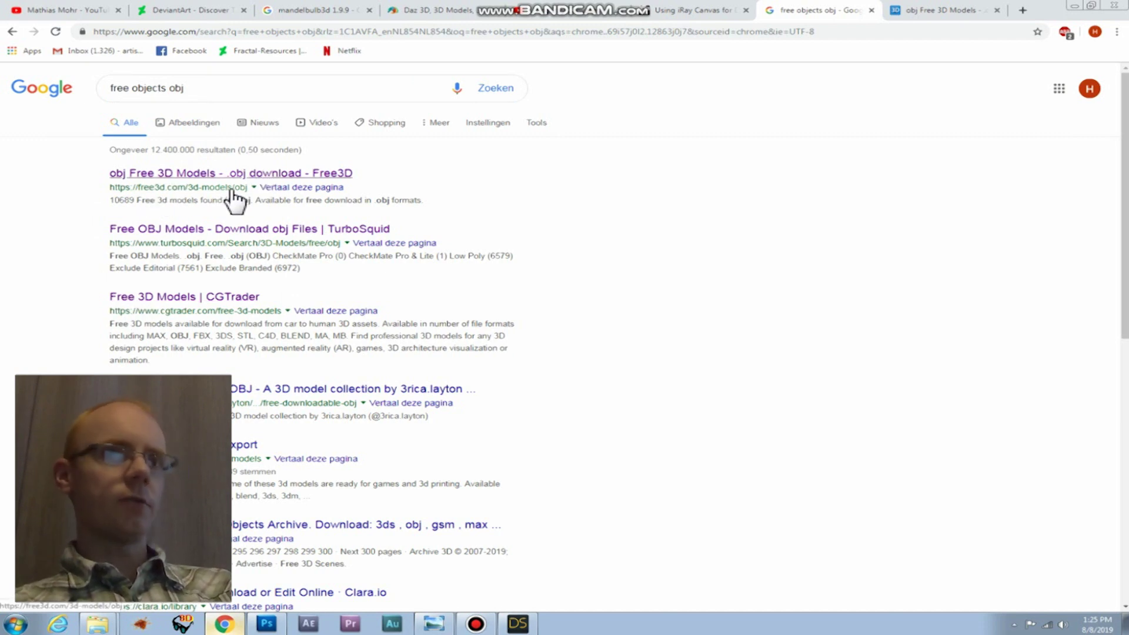
pyautogui.click(947, 12)
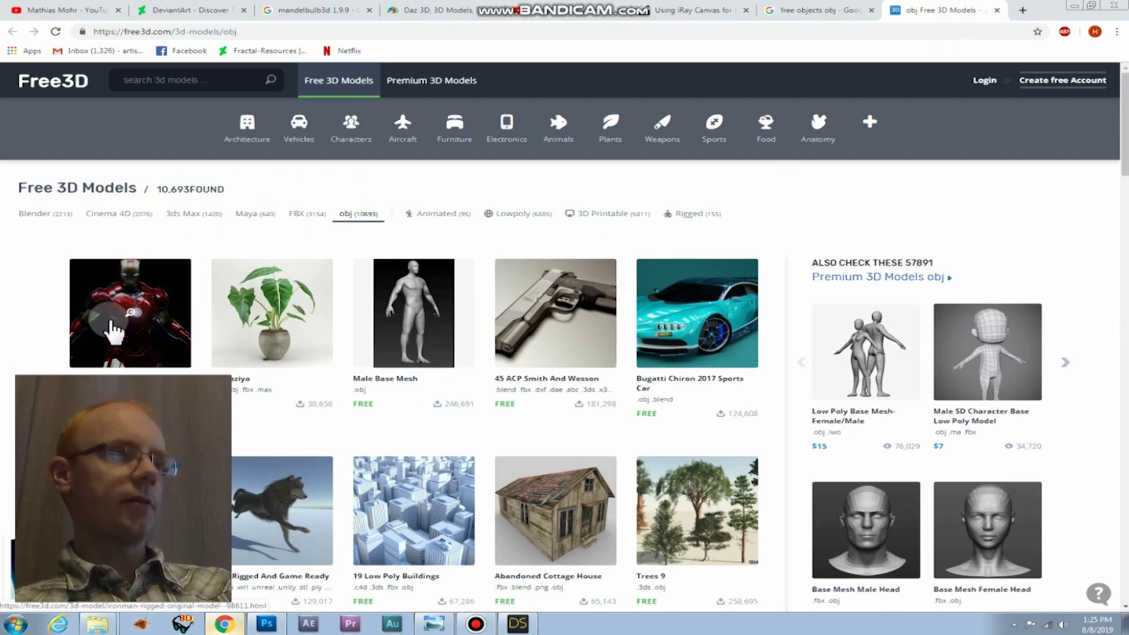
pyautogui.moveTo(125, 314)
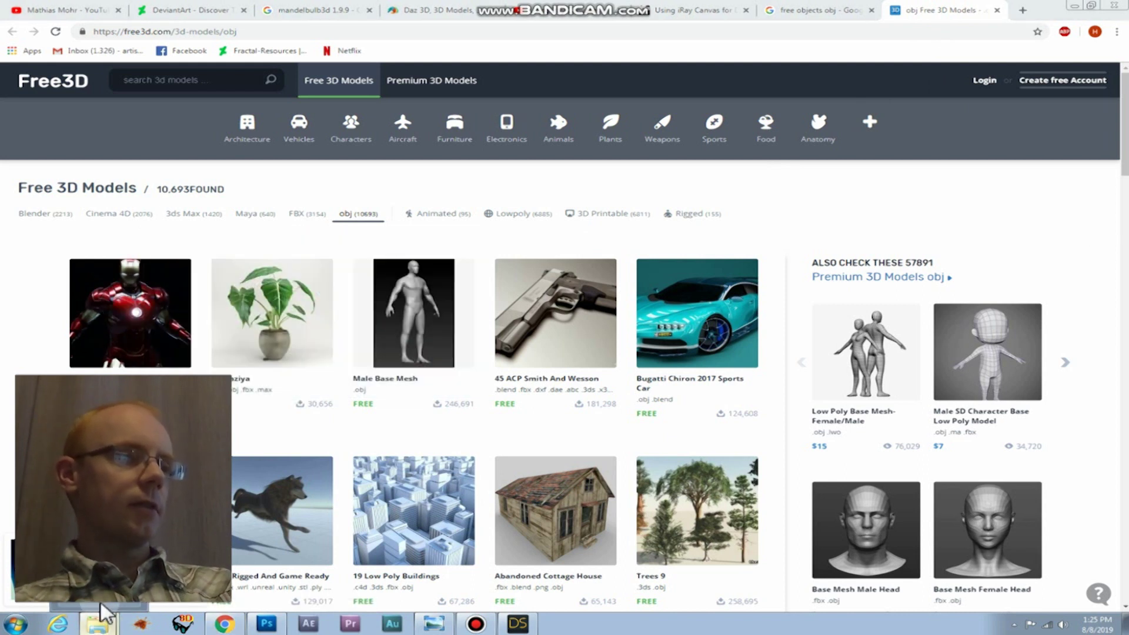
# - Switch to Windows Explorer and locate IronMan.obj inside the nested IronMan folders of 3D Objects
pyautogui.click(98, 623)
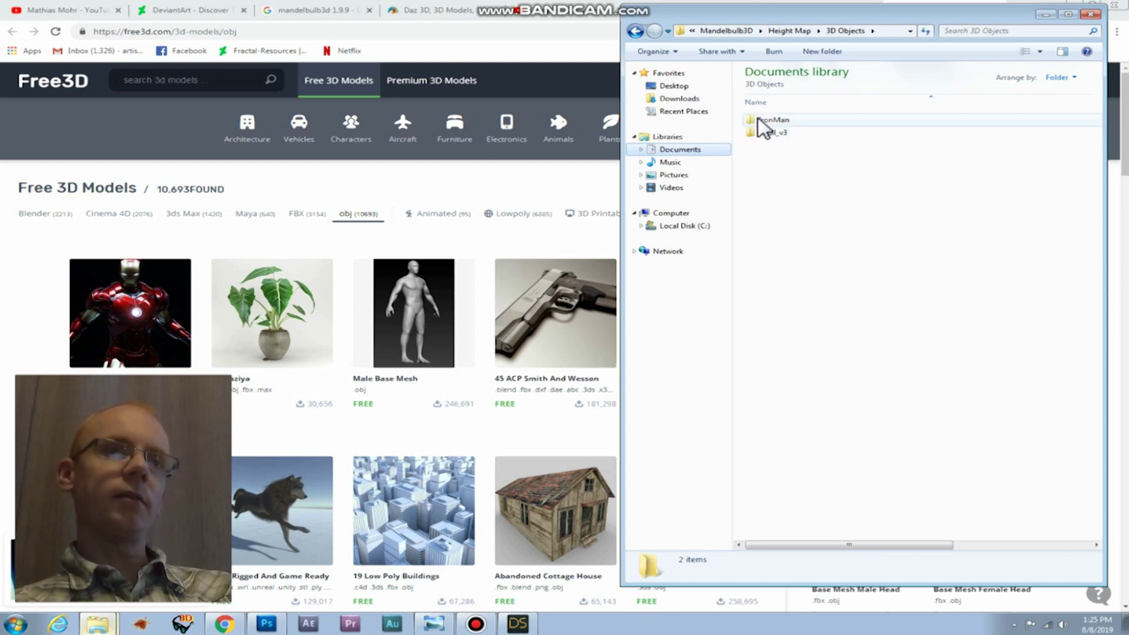
pyautogui.doubleClick(775, 120)
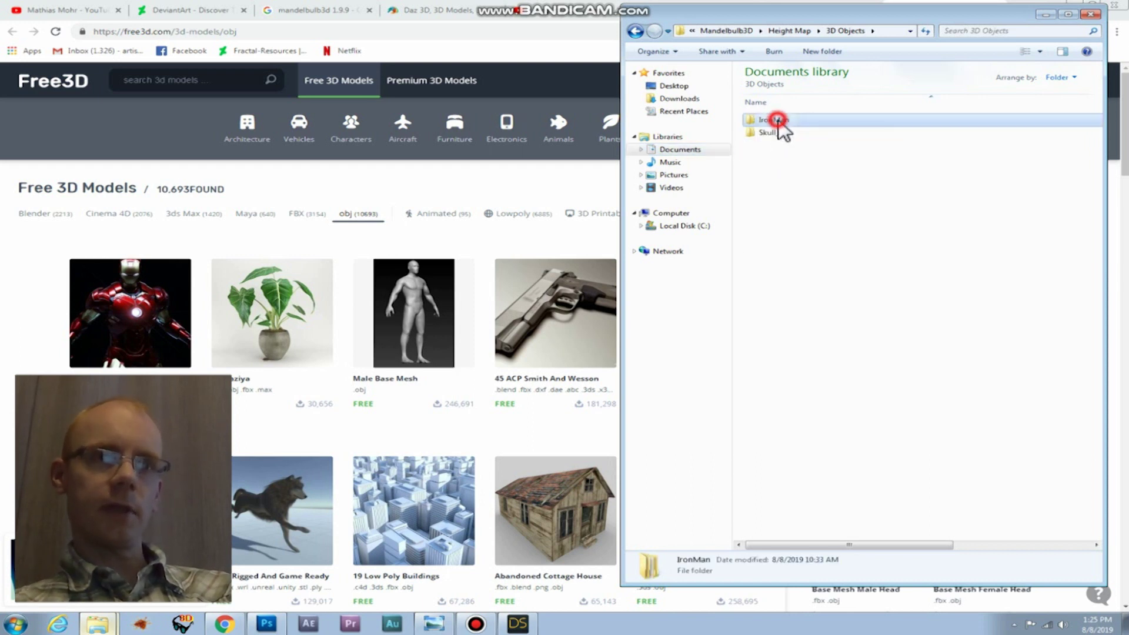
pyautogui.click(785, 121)
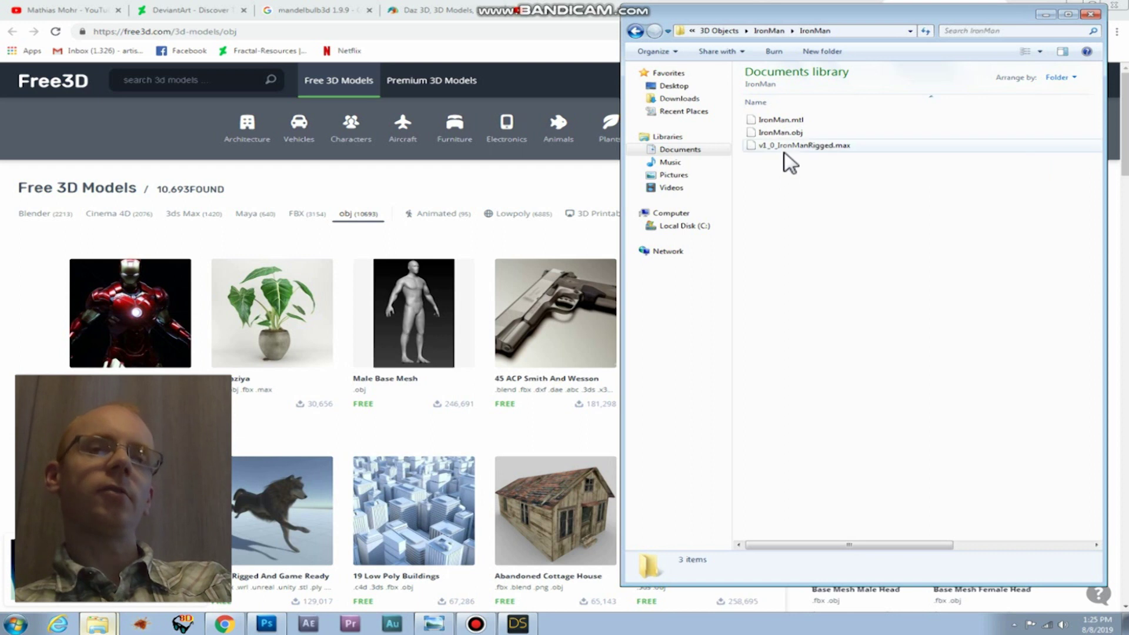
pyautogui.click(781, 133)
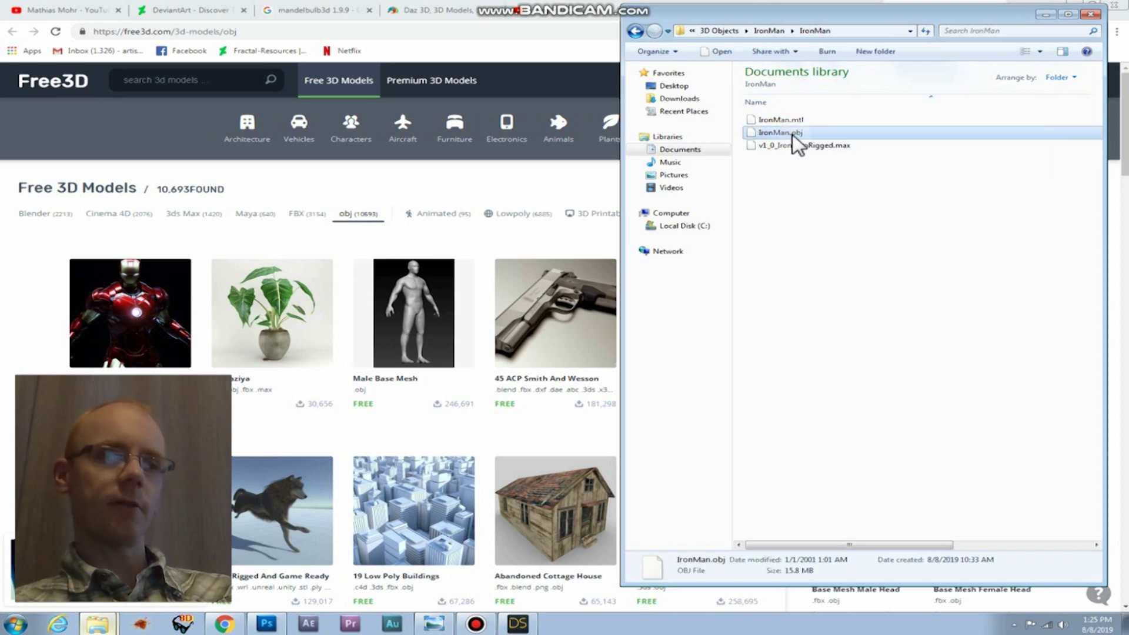
# - Switch to DAZ Studio and import IronMan.obj with the Custom preset at 100% scale
pyautogui.click(520, 624)
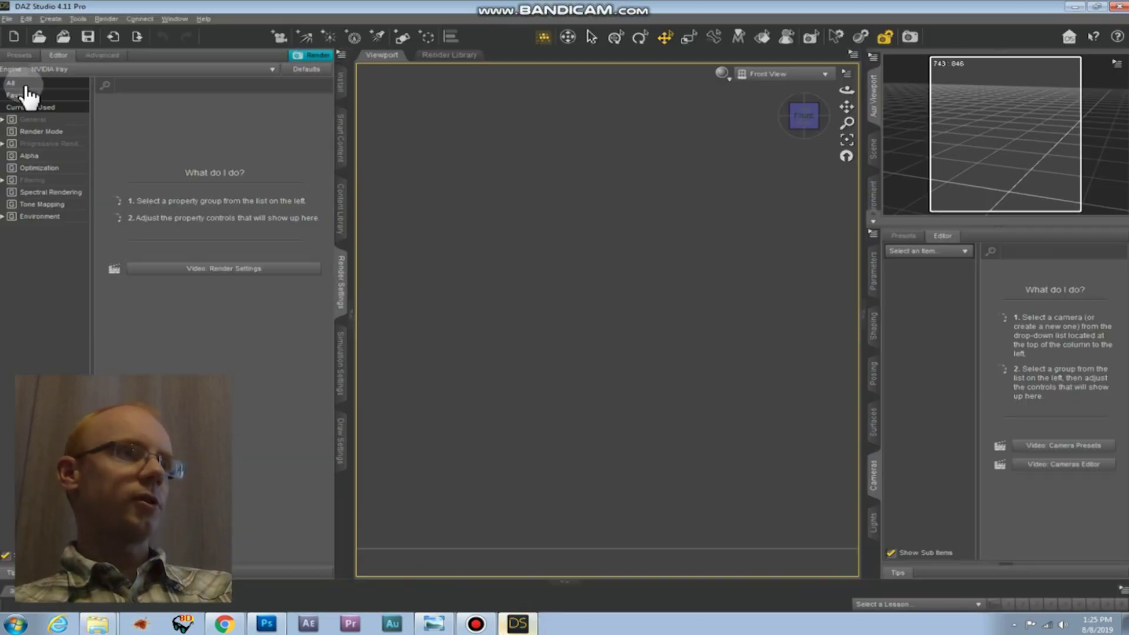
pyautogui.click(7, 19)
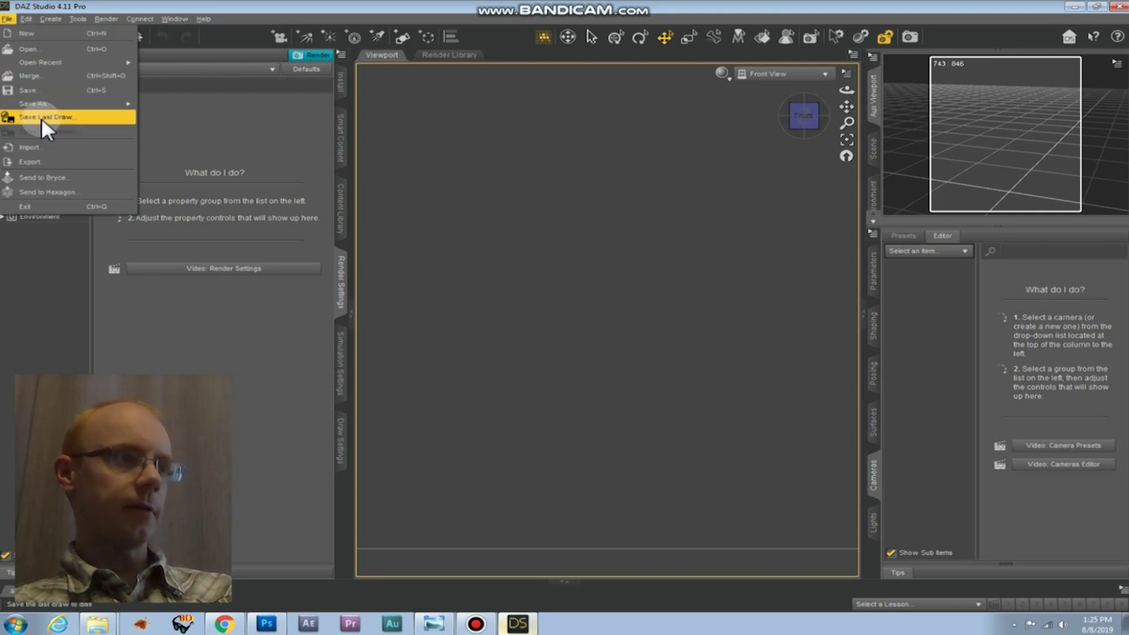
pyautogui.click(27, 147)
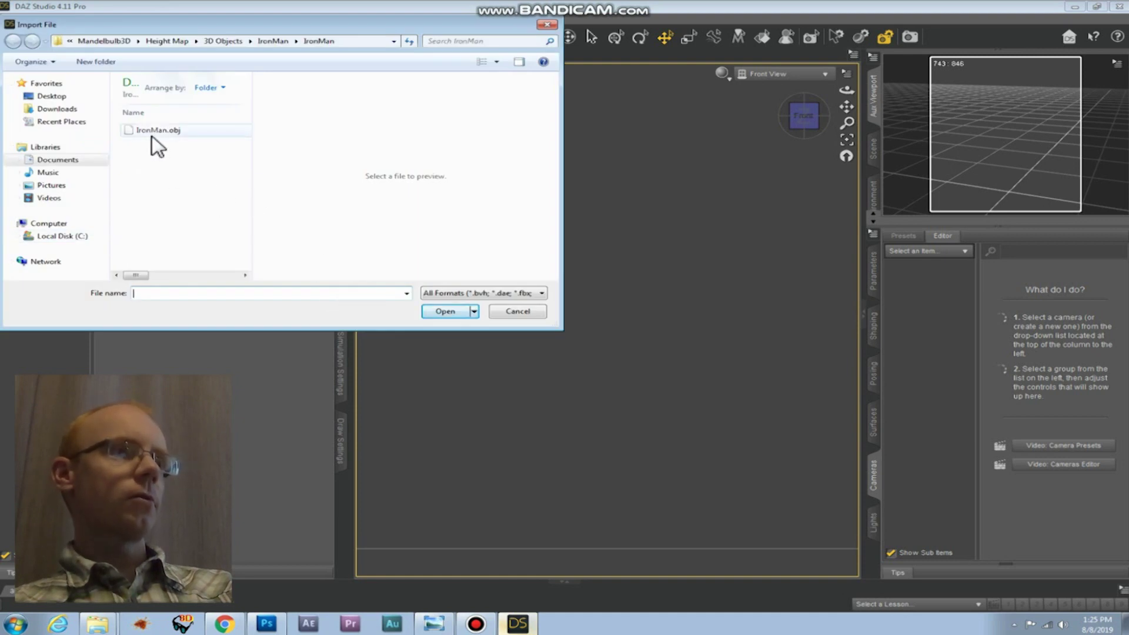
pyautogui.click(153, 130)
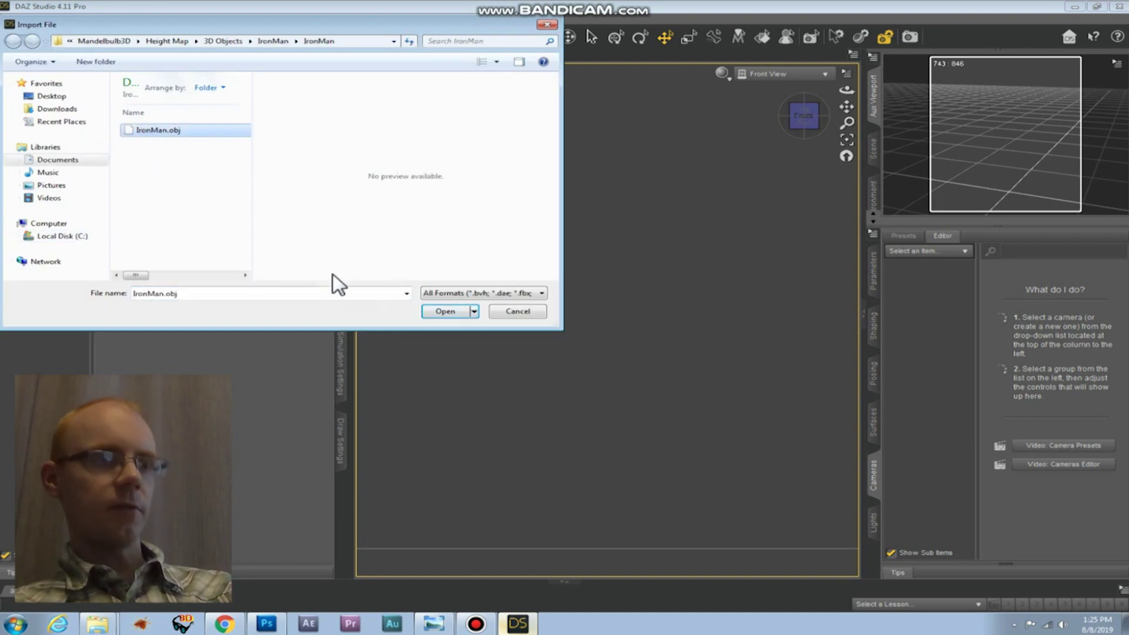
pyautogui.click(442, 312)
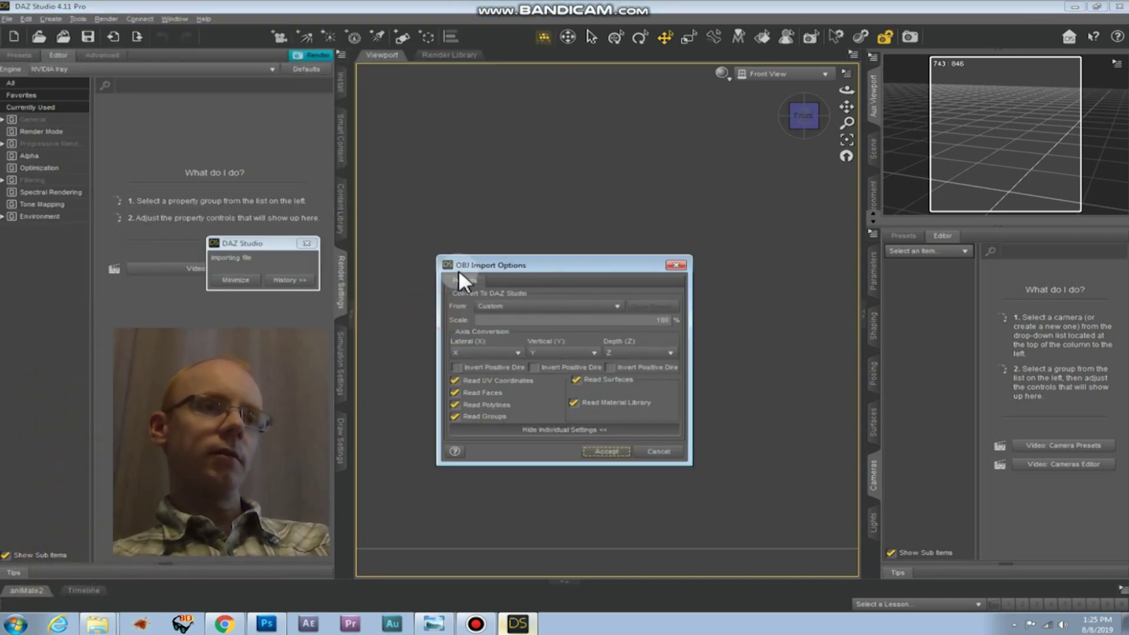
pyautogui.click(612, 452)
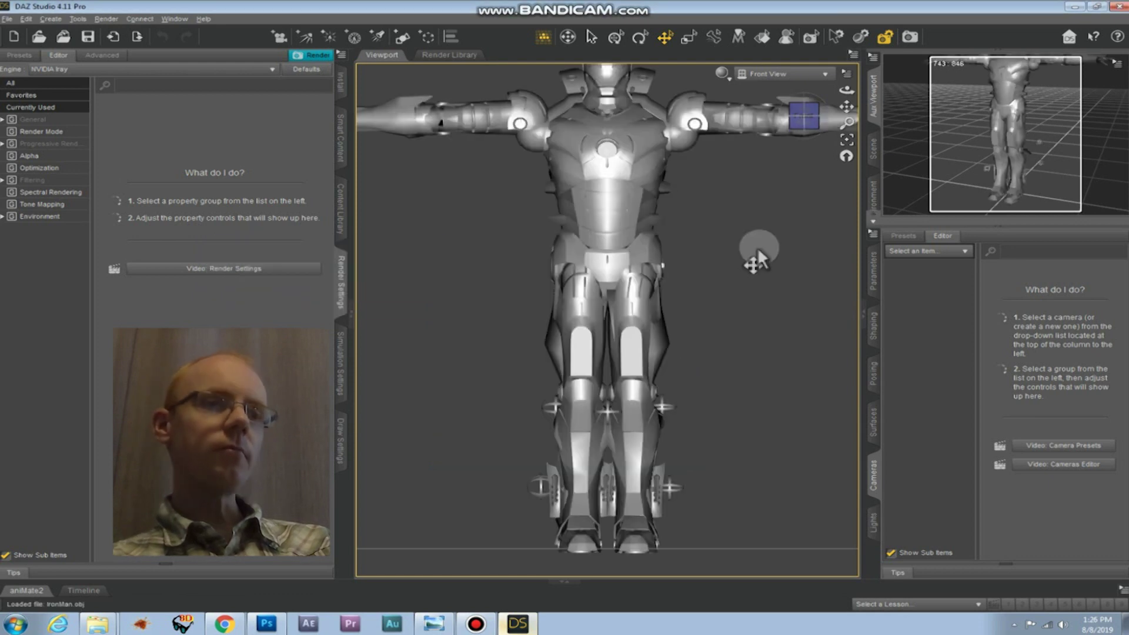
# - Select the Iron Man figure and translate it down along the Y axis until its head is well inside the front view
pyautogui.click(609, 187)
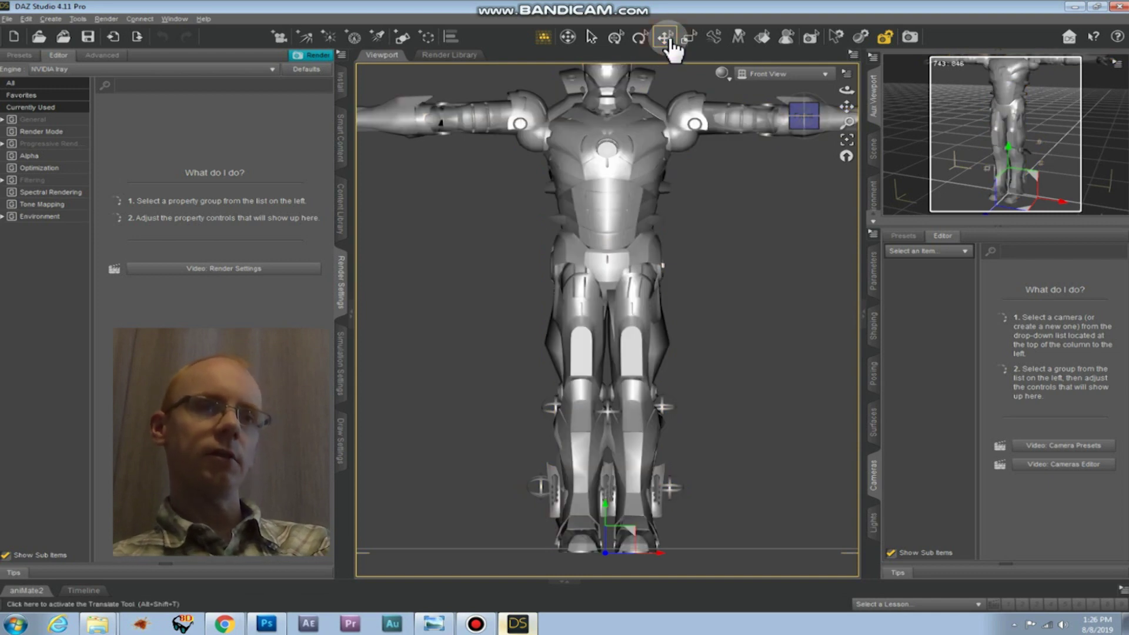
pyautogui.click(666, 40)
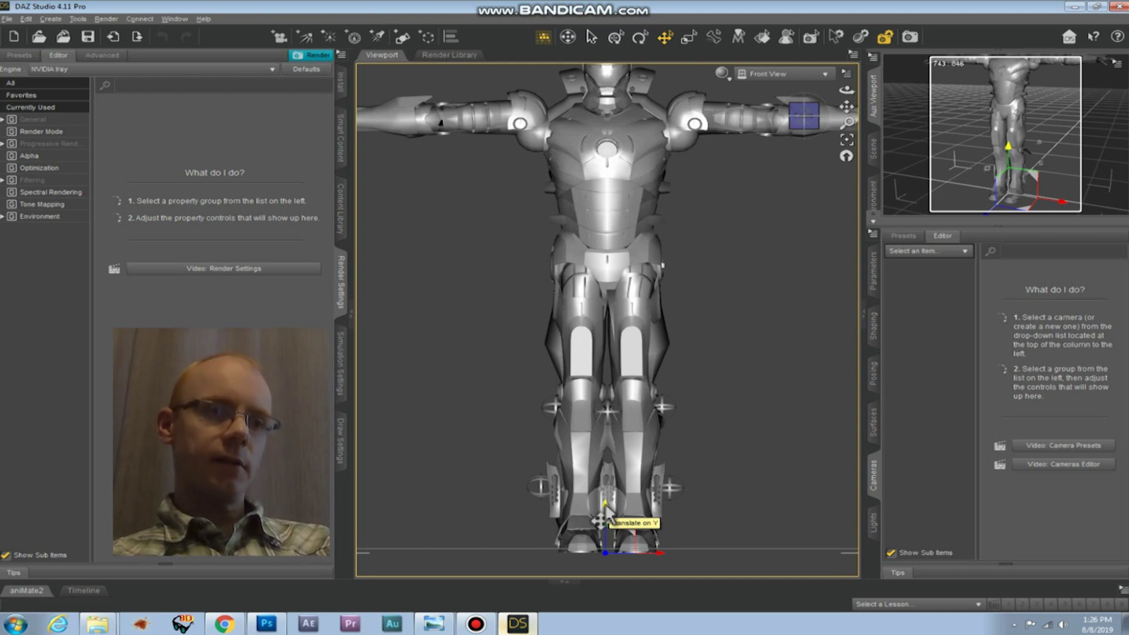
pyautogui.moveTo(606, 513); pyautogui.dragTo(608, 634)
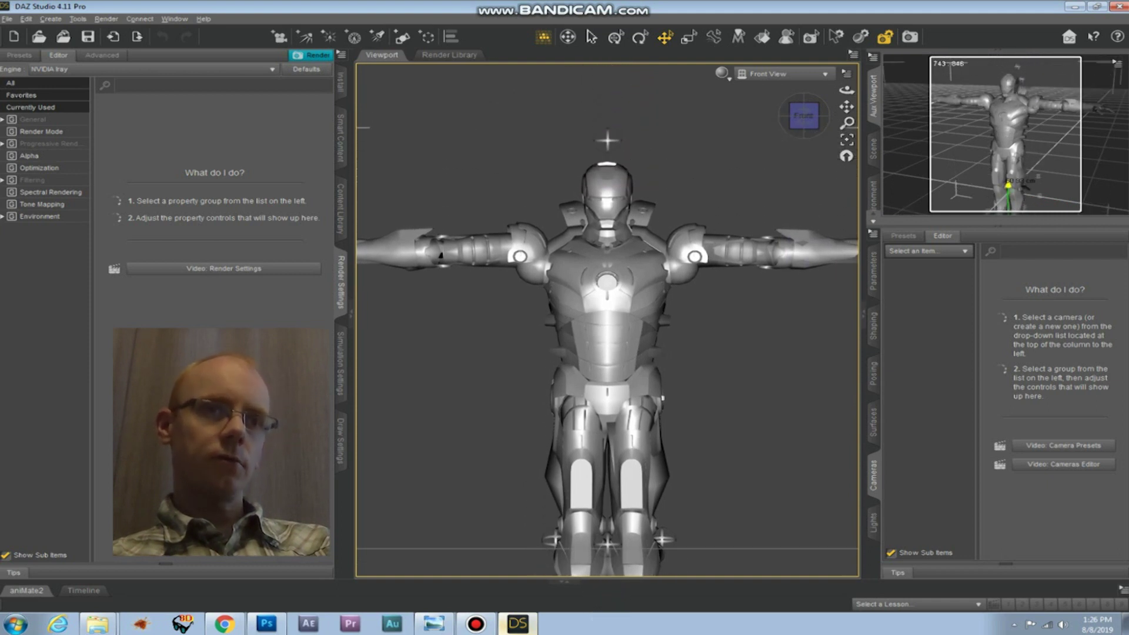
pyautogui.click(746, 323)
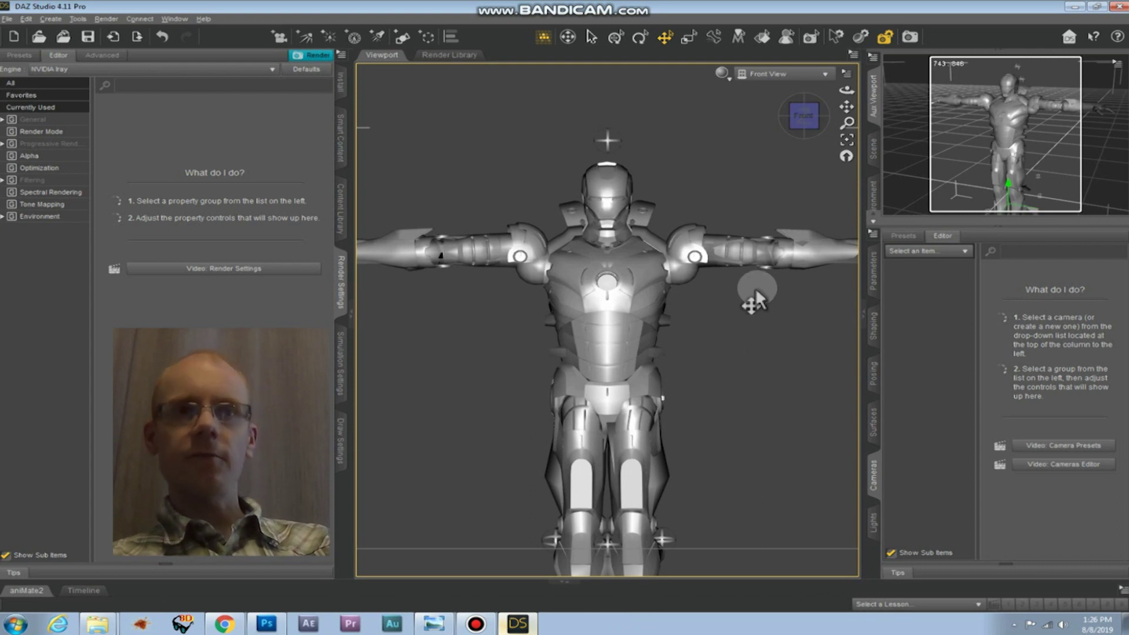
pyautogui.click(1020, 139)
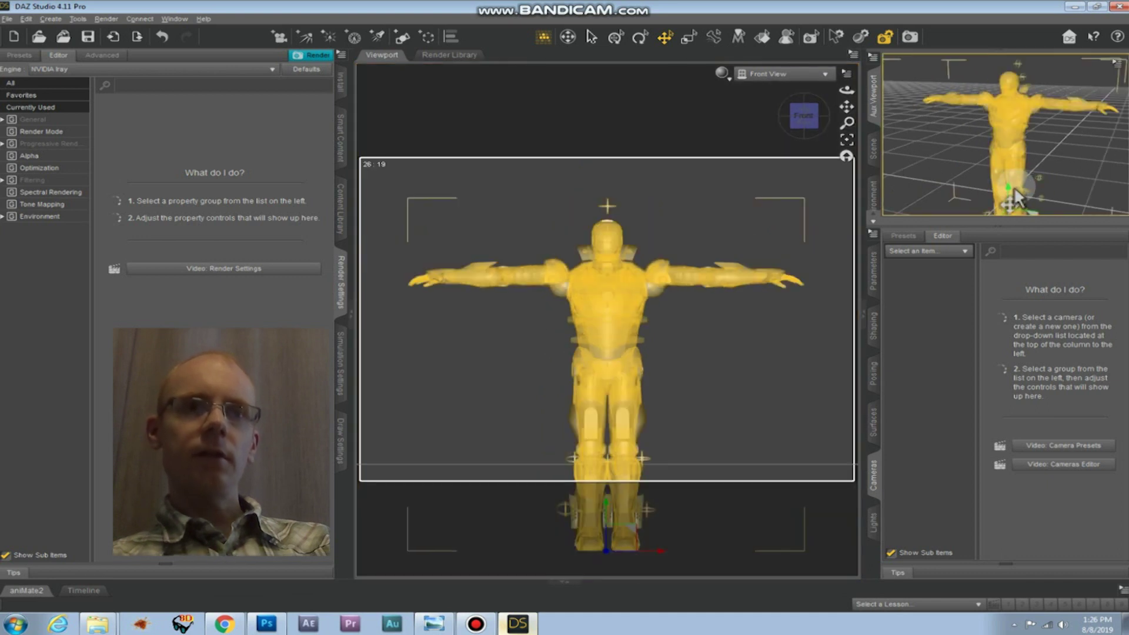
pyautogui.click(1010, 187)
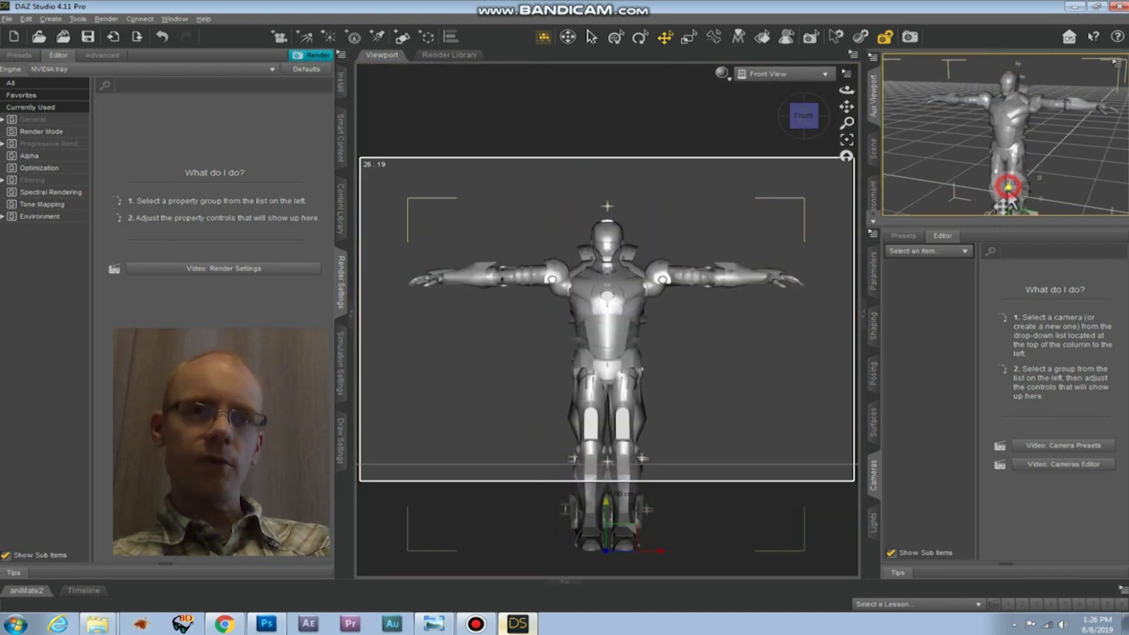
pyautogui.moveTo(1010, 187); pyautogui.dragTo(1008, 220)
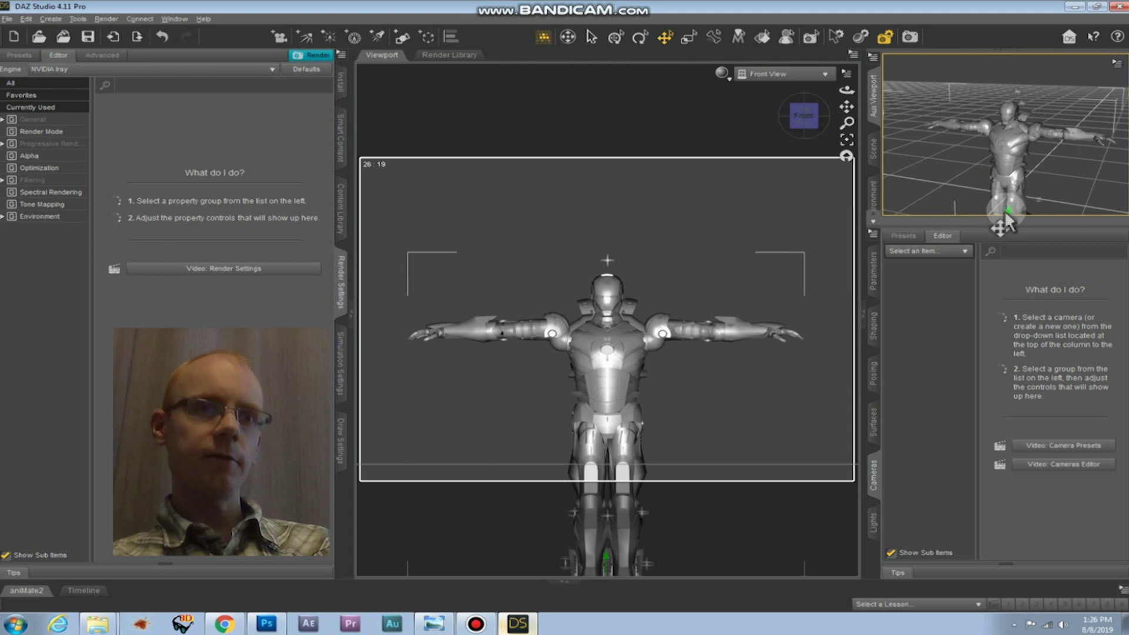
# - Frame the Iron Man figure's head and chest closely in the front viewport
pyautogui.click(472, 102)
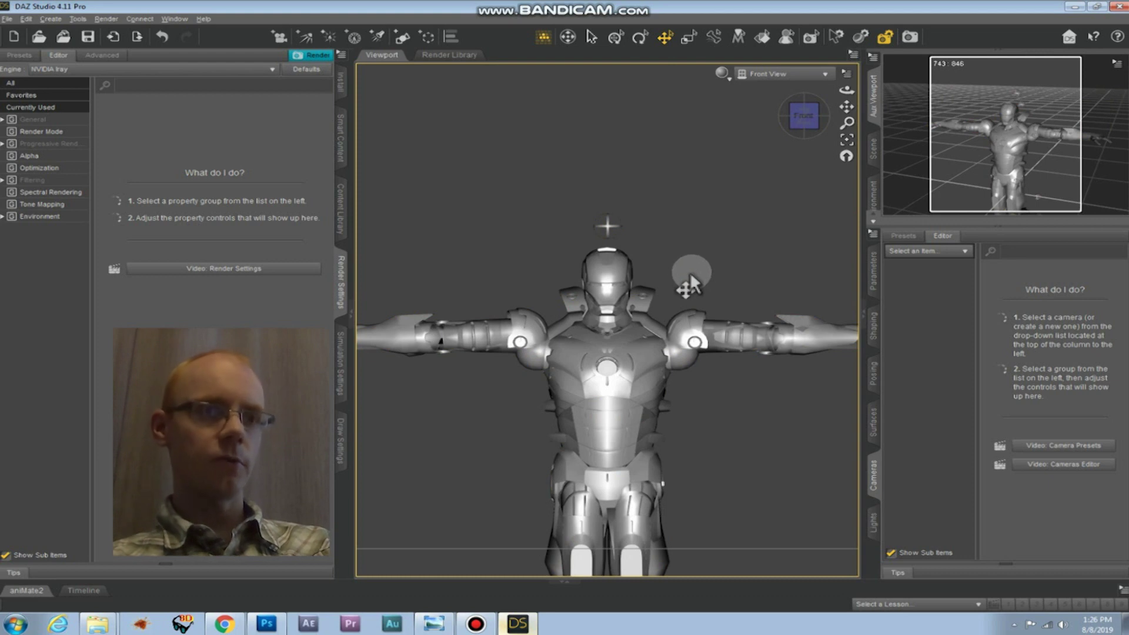
pyautogui.scroll(5, 690, 272)
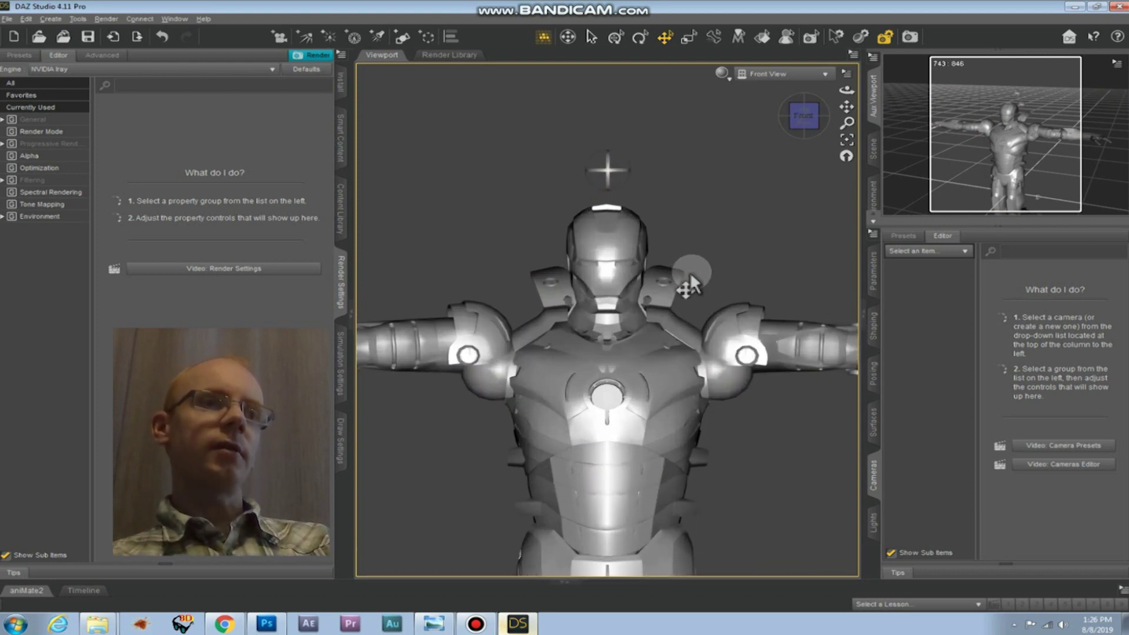
pyautogui.scroll(3, 690, 271)
pyautogui.scroll(3, 690, 272)
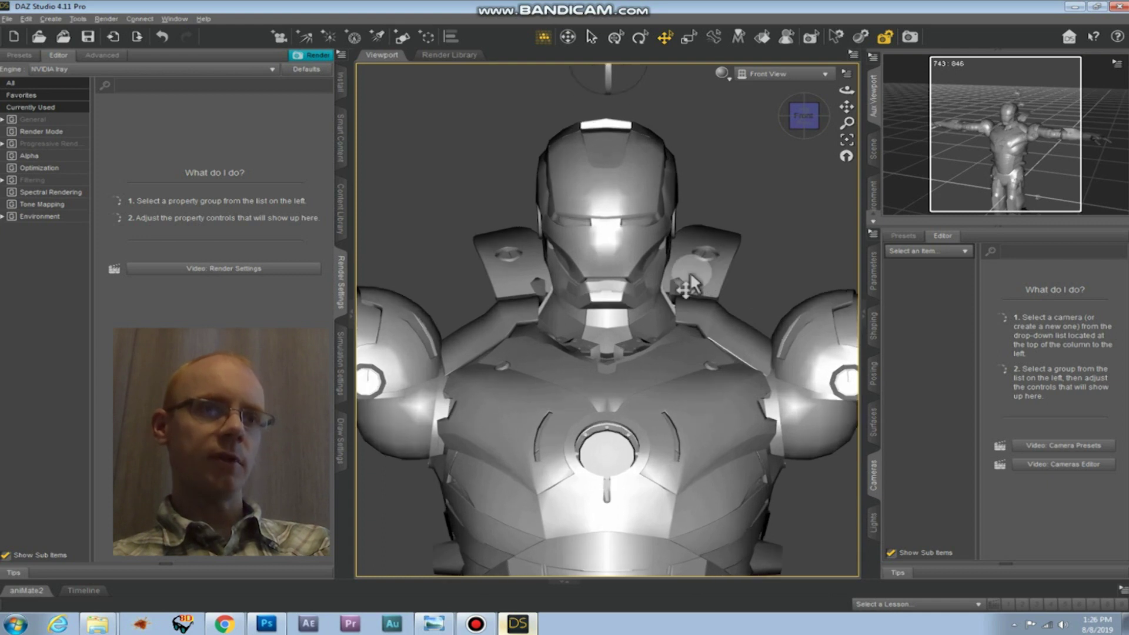
pyautogui.scroll(-2, 690, 271)
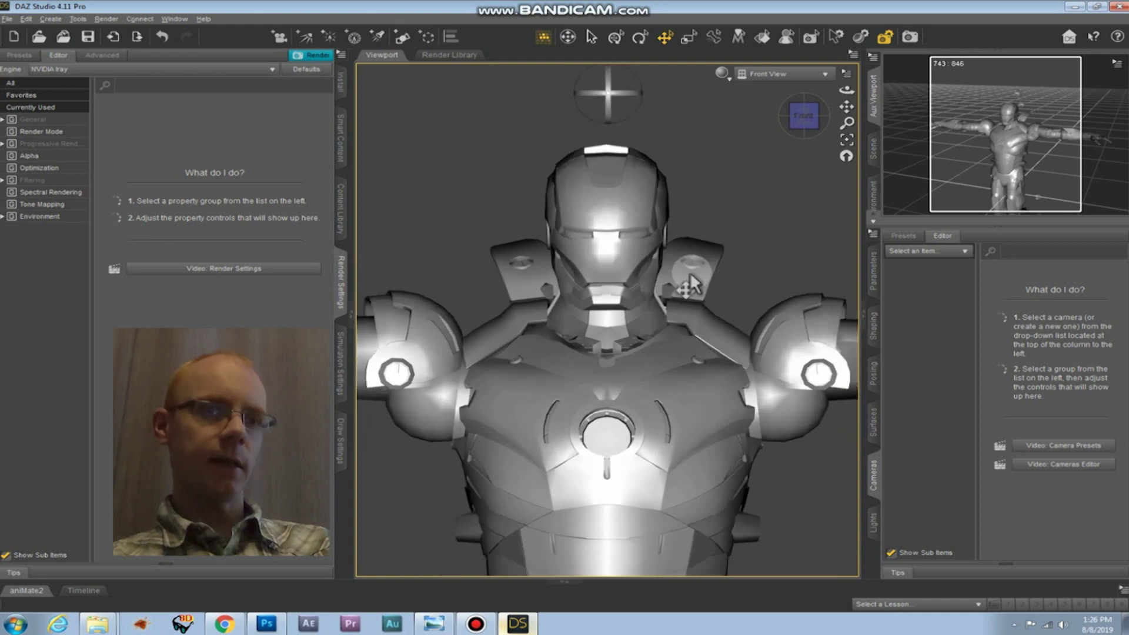
pyautogui.scroll(1, 690, 272)
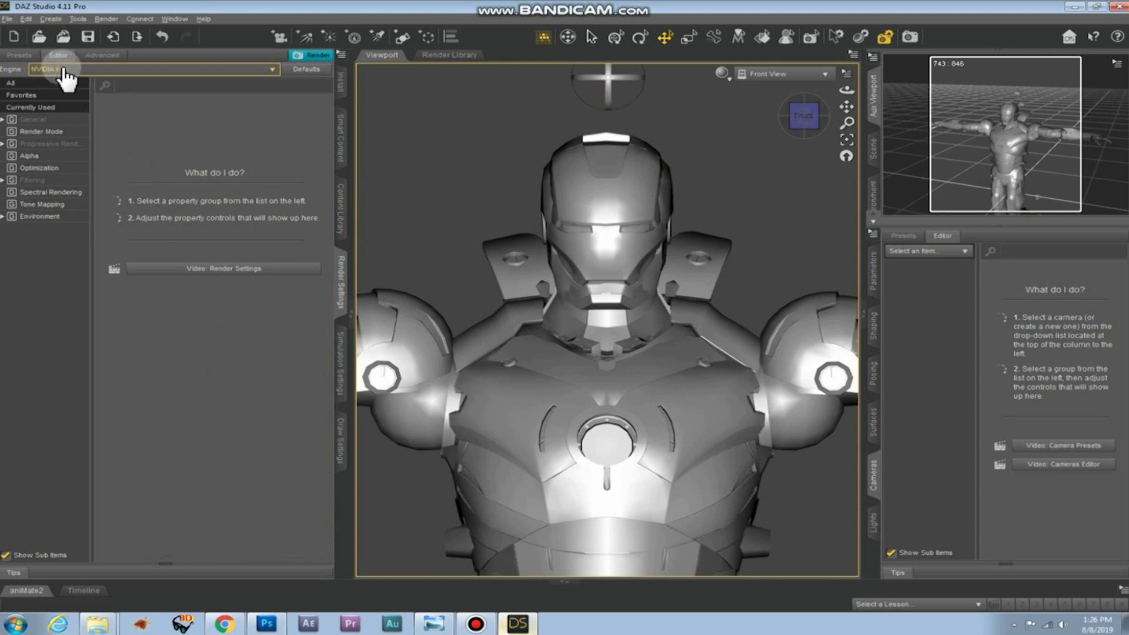
# - Choose NVIDIA Iray as the render engine and open its advanced Canvases settings
pyautogui.click(59, 69)
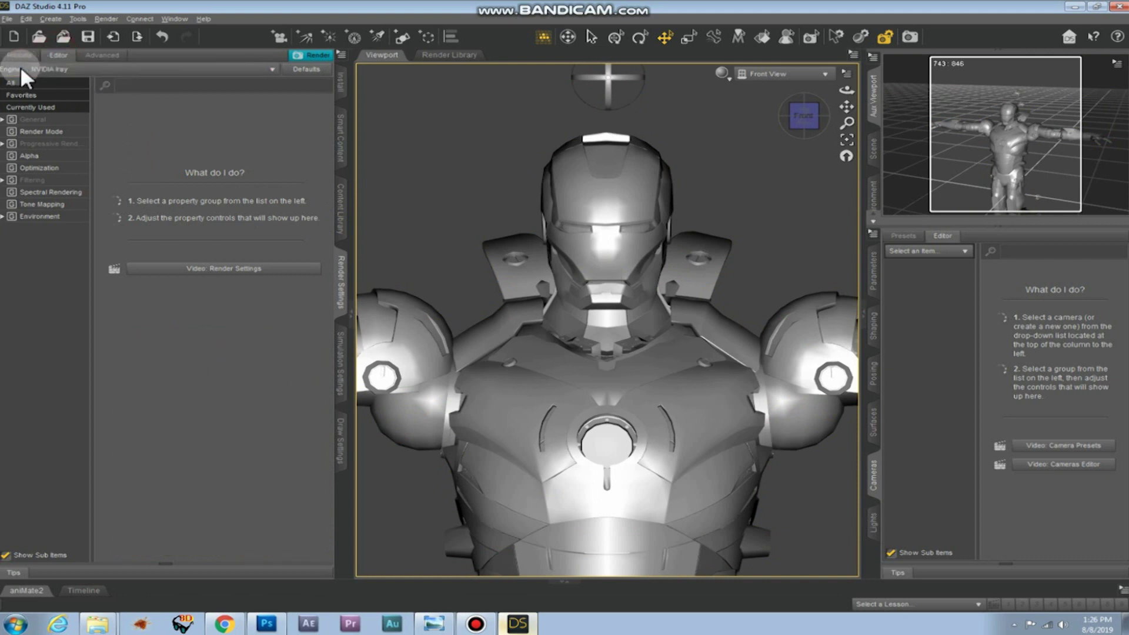
pyautogui.click(18, 66)
pyautogui.click(73, 69)
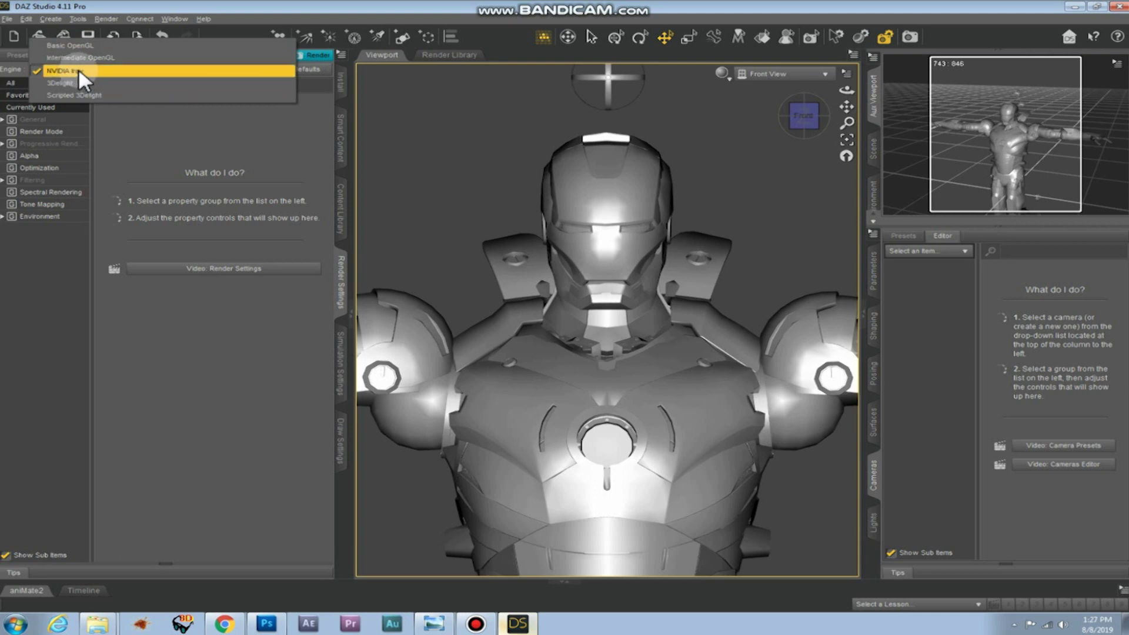
pyautogui.click(79, 68)
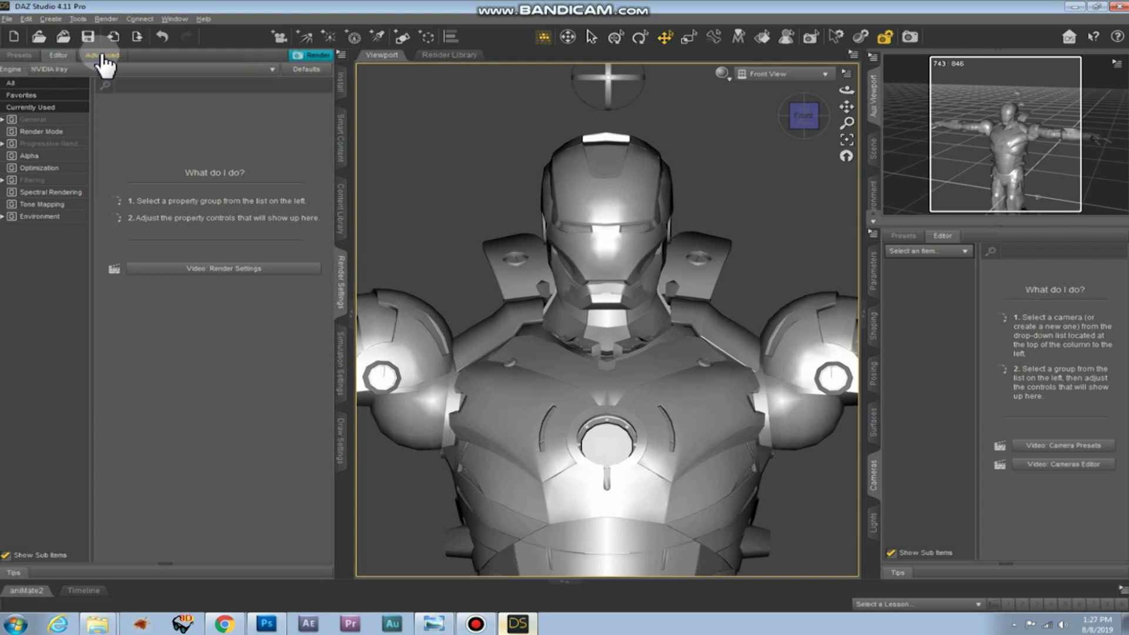
pyautogui.click(105, 61)
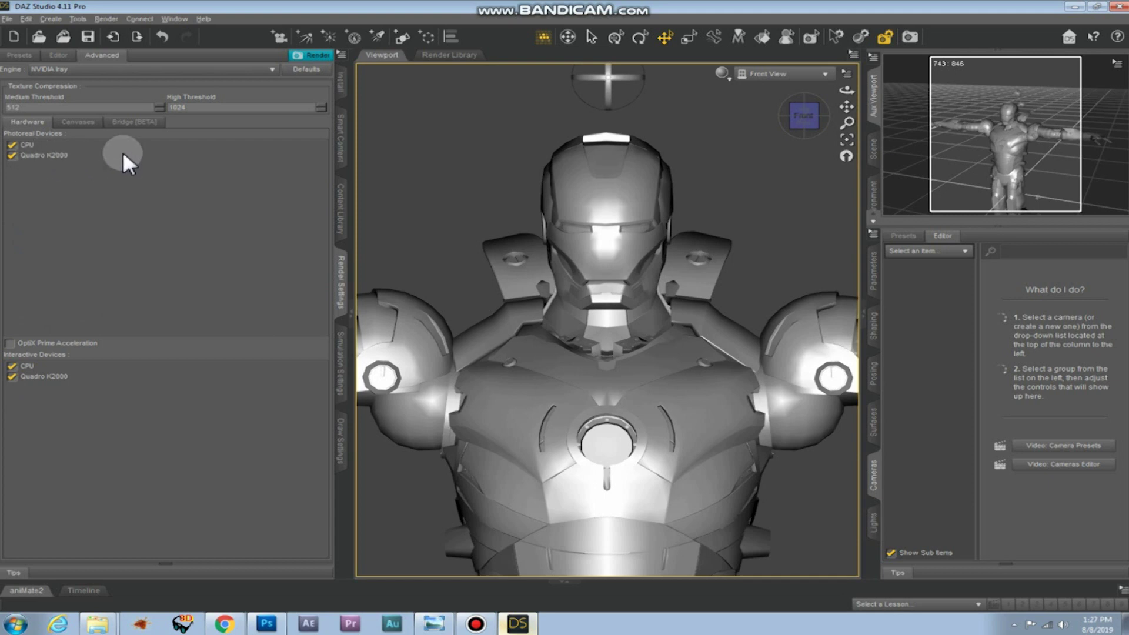
pyautogui.click(80, 121)
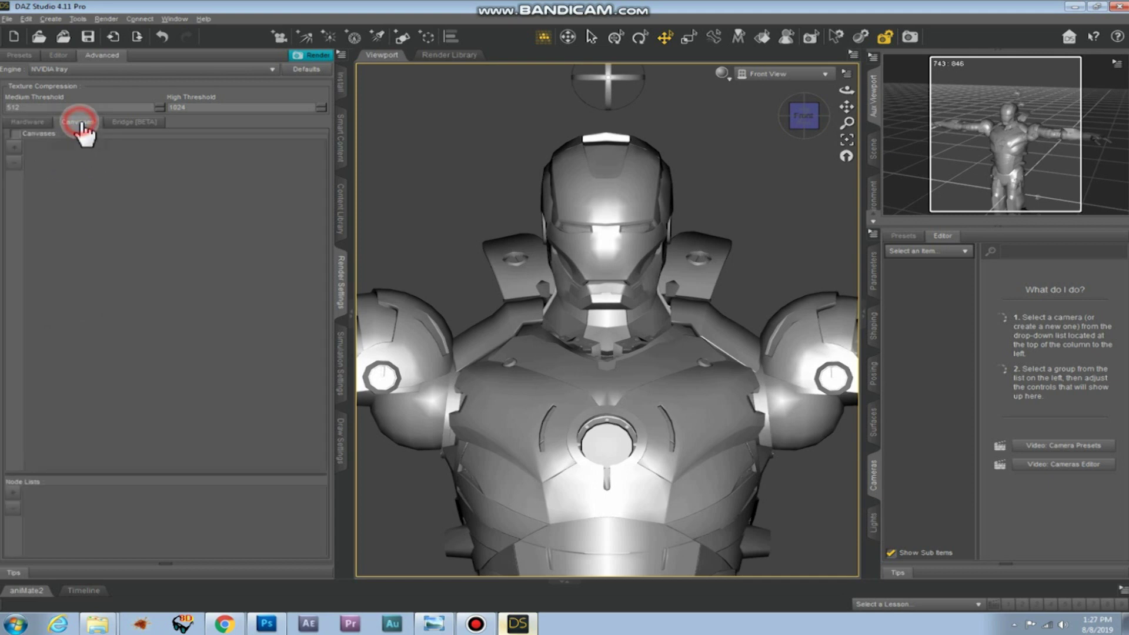
# - Enable canvases, add a new canvas and set its type to Depth
pyautogui.click(14, 133)
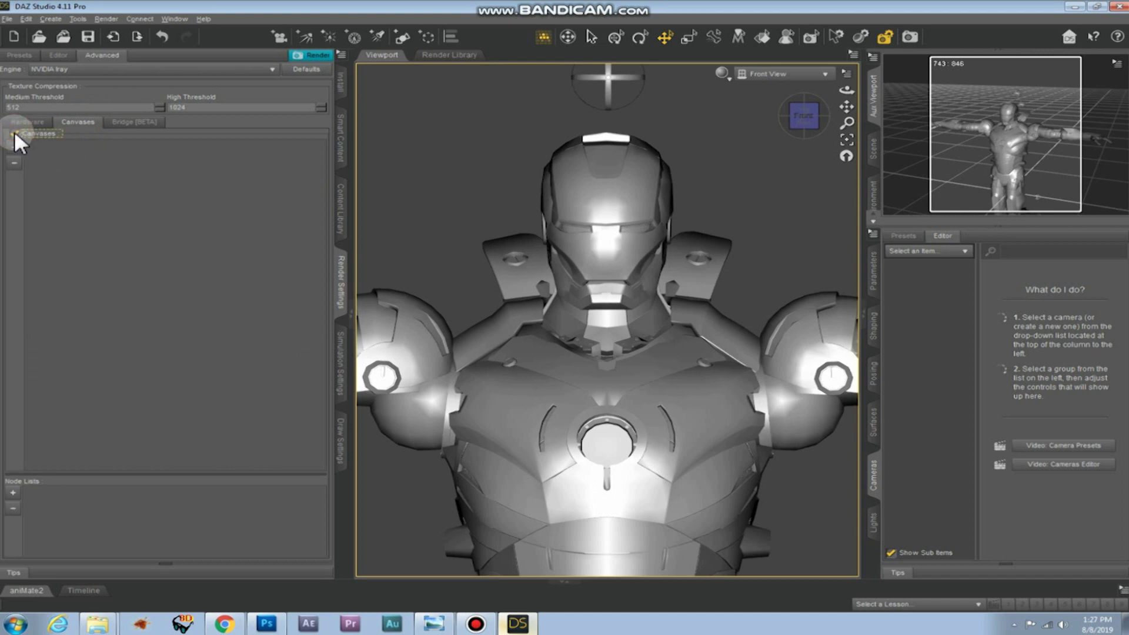
pyautogui.click(16, 148)
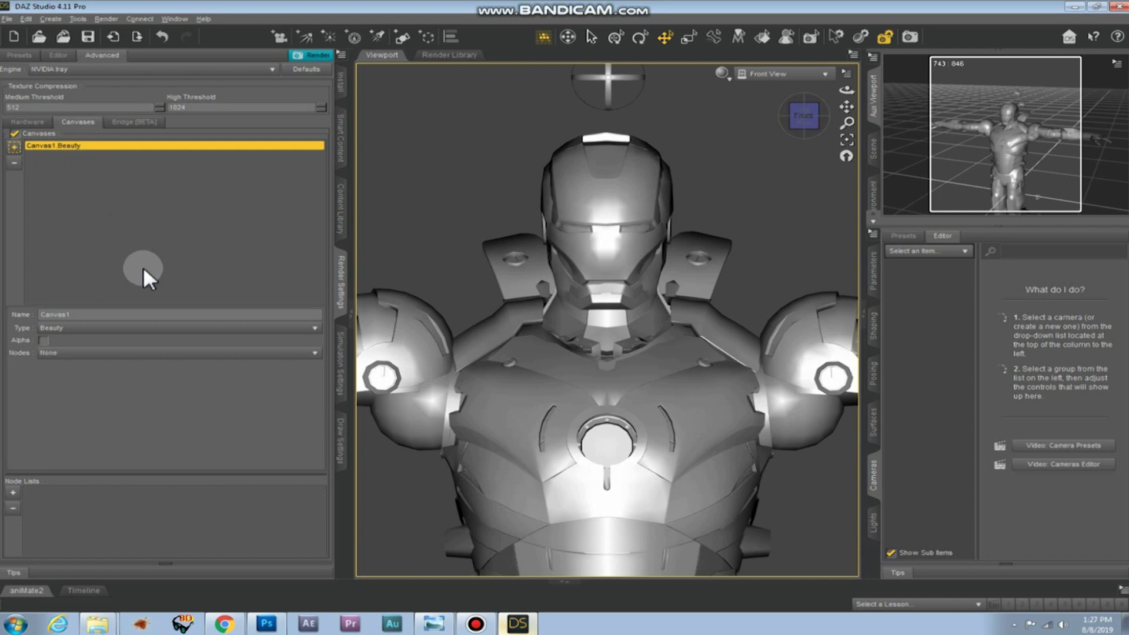
pyautogui.click(82, 327)
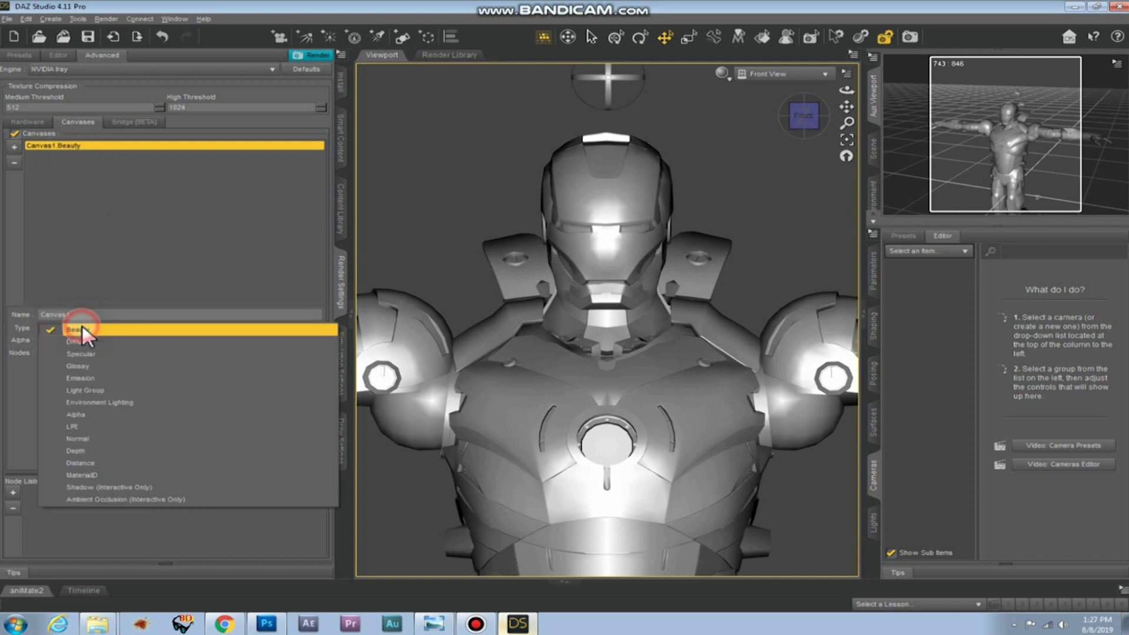
pyautogui.click(76, 451)
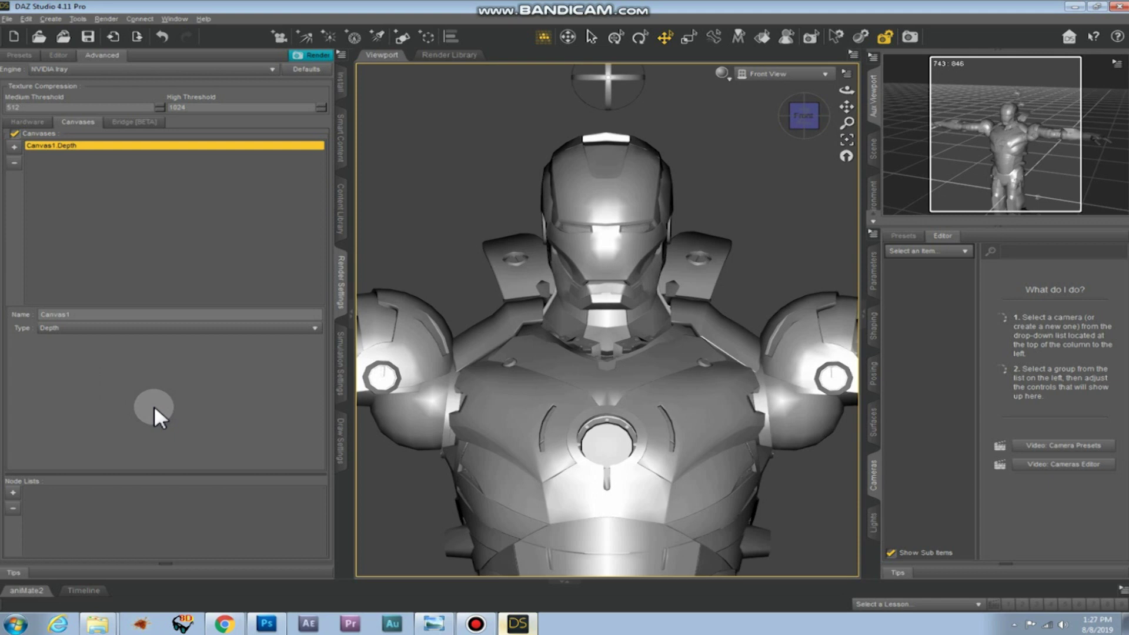
# - In the general render settings, use the Active Viewport dimension preset, Still Image (Current Frame) render type and New Window target
pyautogui.click(59, 58)
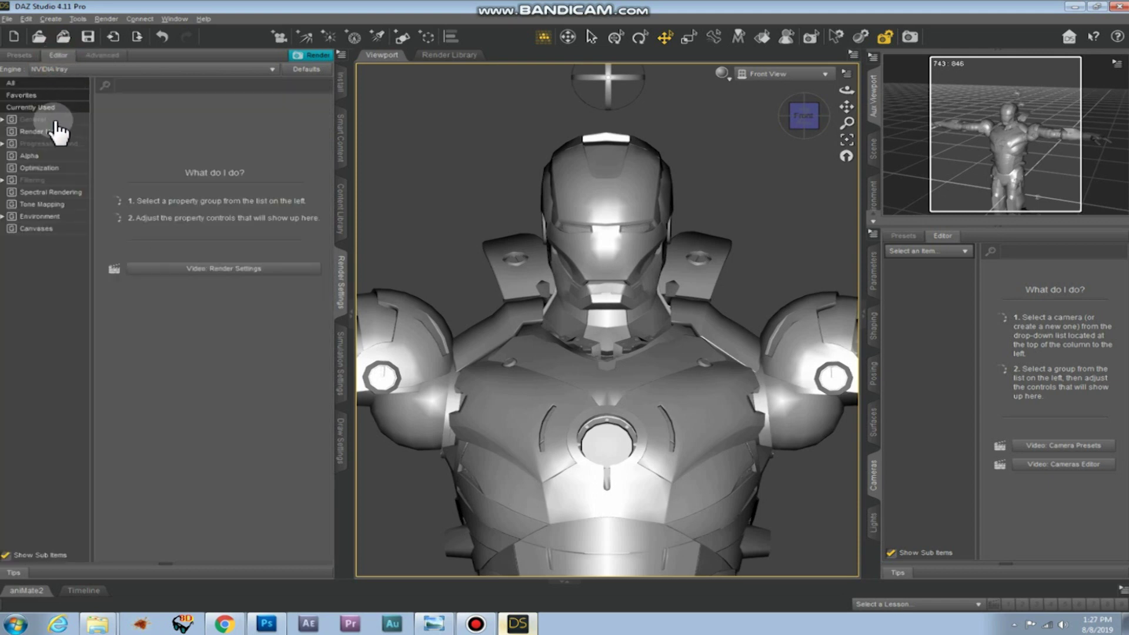
pyautogui.click(30, 120)
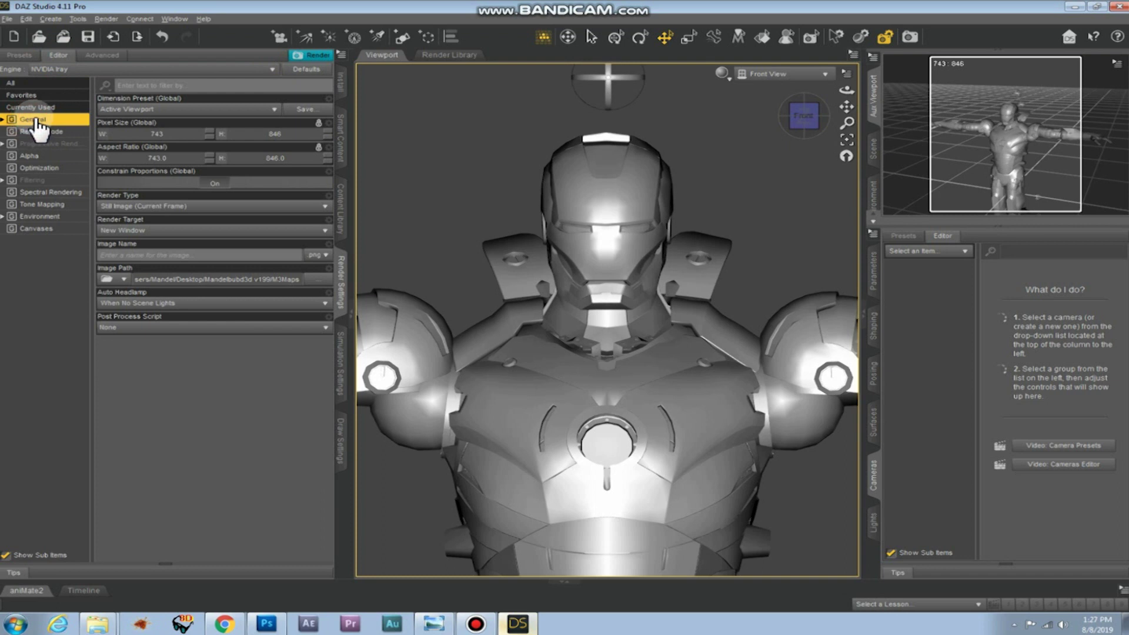
pyautogui.click(169, 111)
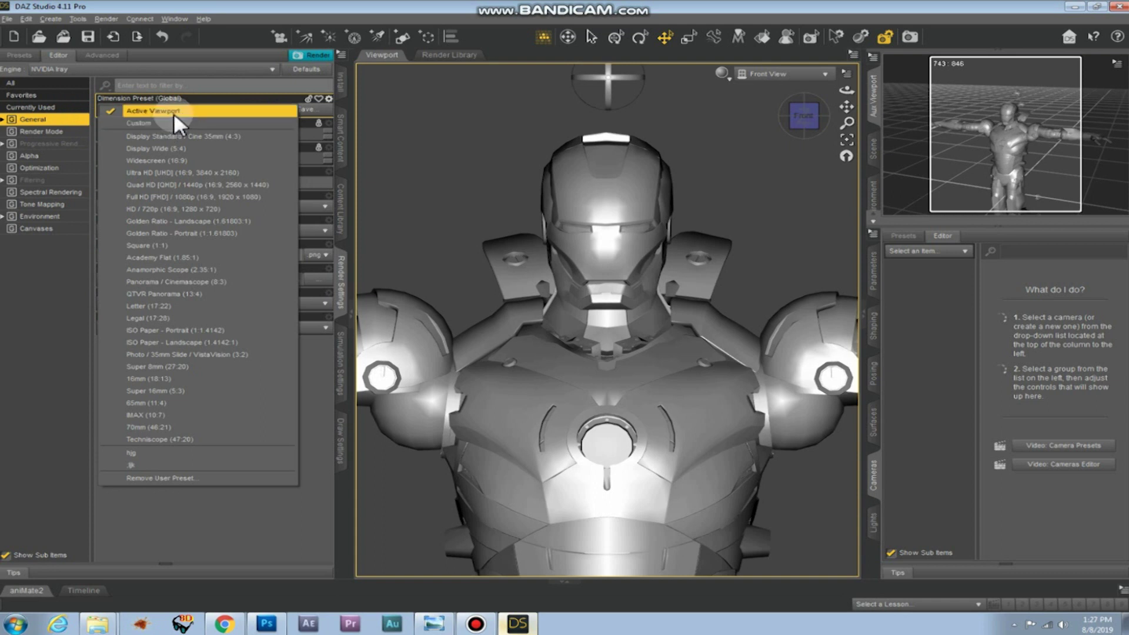
pyautogui.click(174, 111)
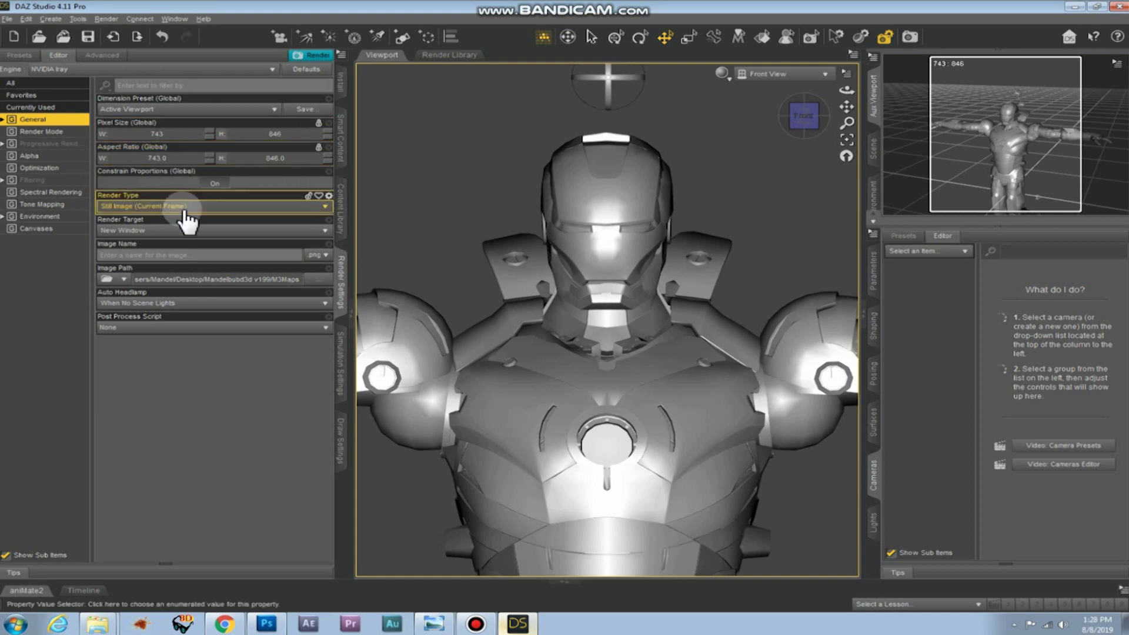
pyautogui.click(137, 207)
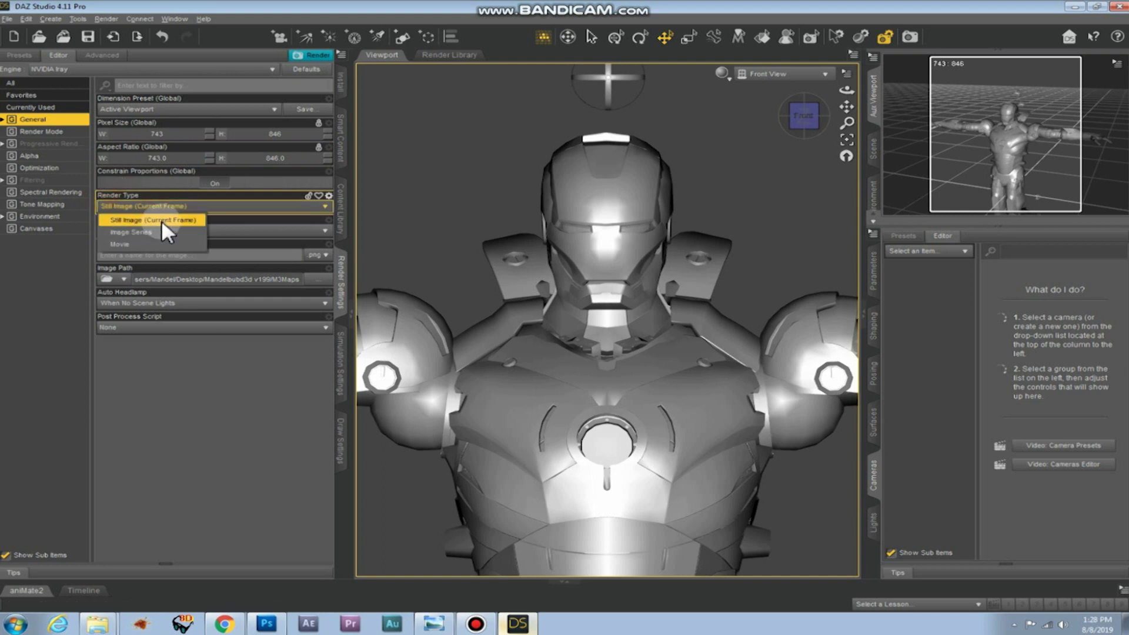
pyautogui.click(179, 220)
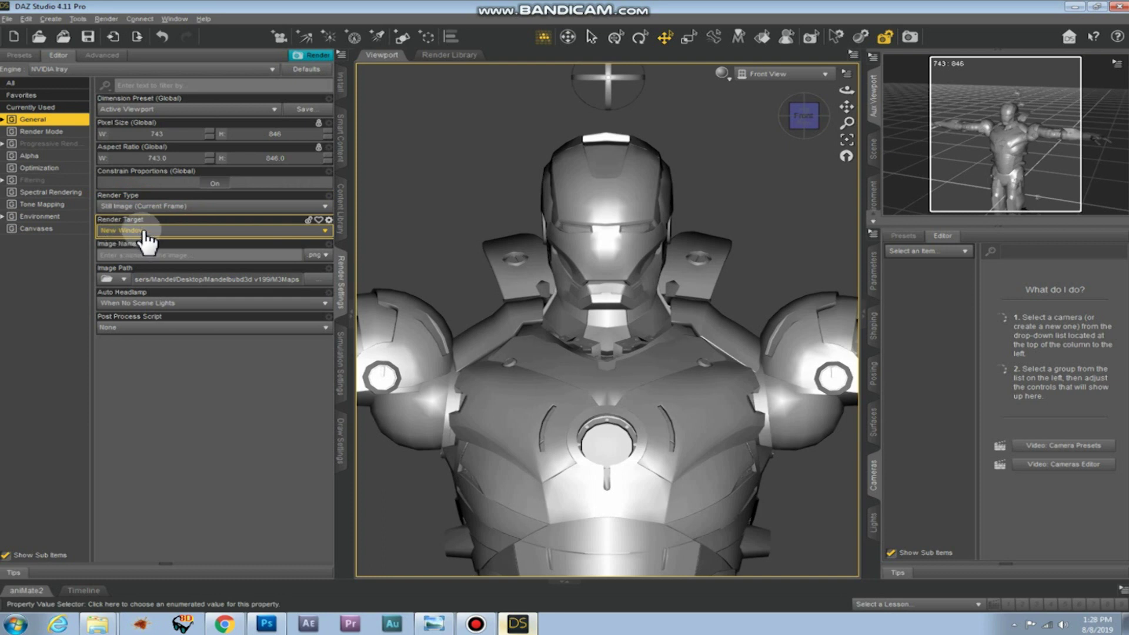
pyautogui.click(157, 231)
pyautogui.click(146, 242)
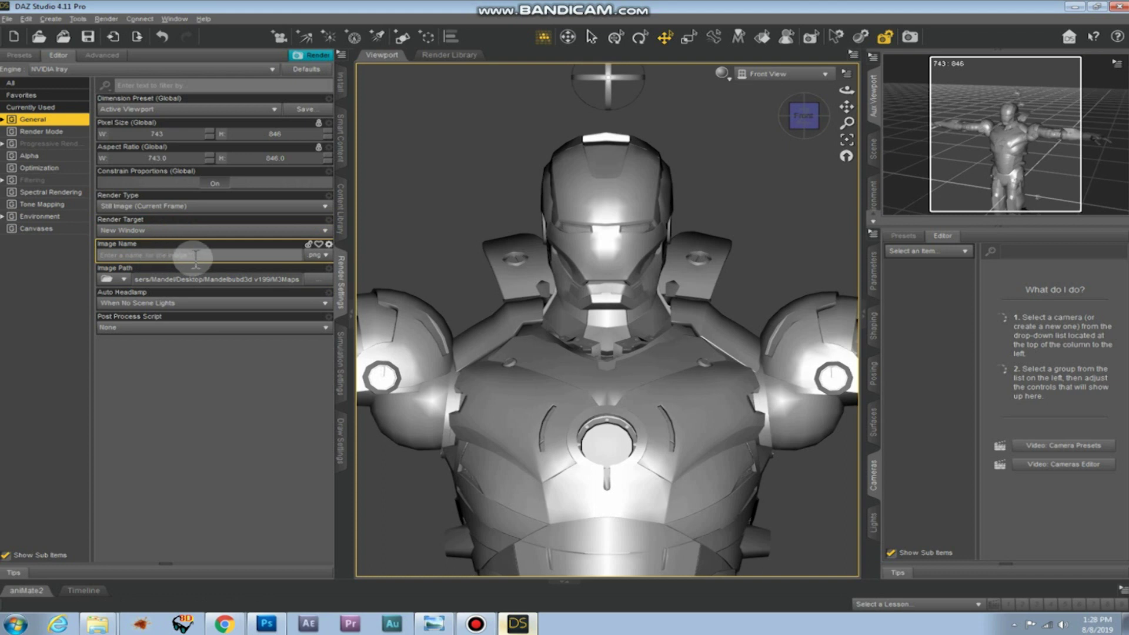
# - Name the render image Ironman and choose the M3Maps folder of Mandelbulb3D v199 as its save path
pyautogui.click(195, 256)
pyautogui.write('Ironman')
pyautogui.click(320, 282)
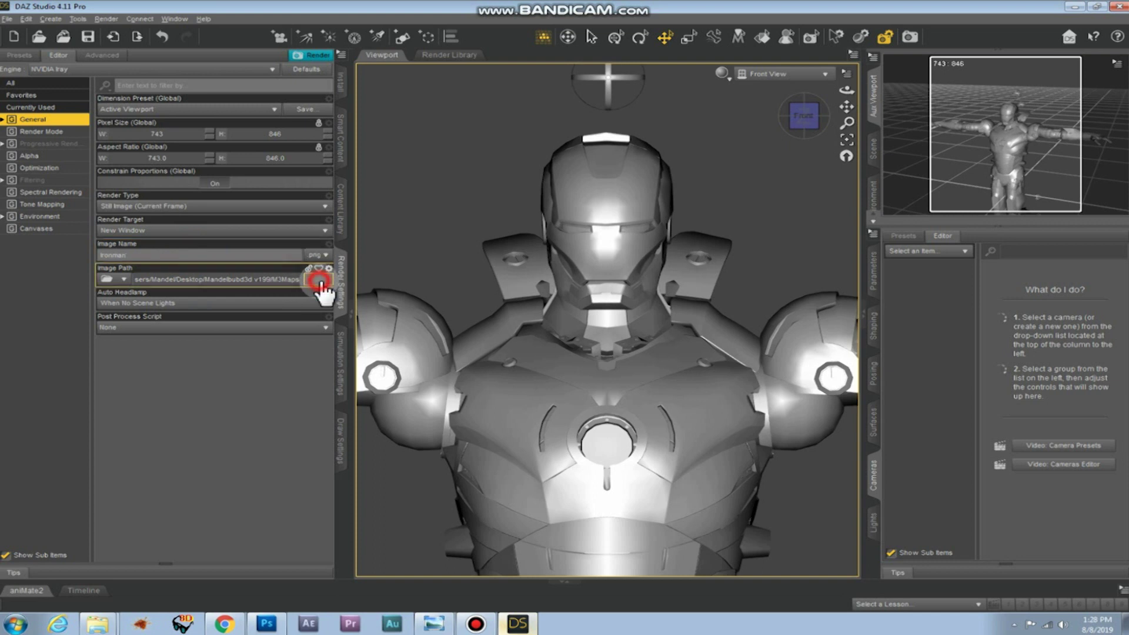
pyautogui.click(319, 282)
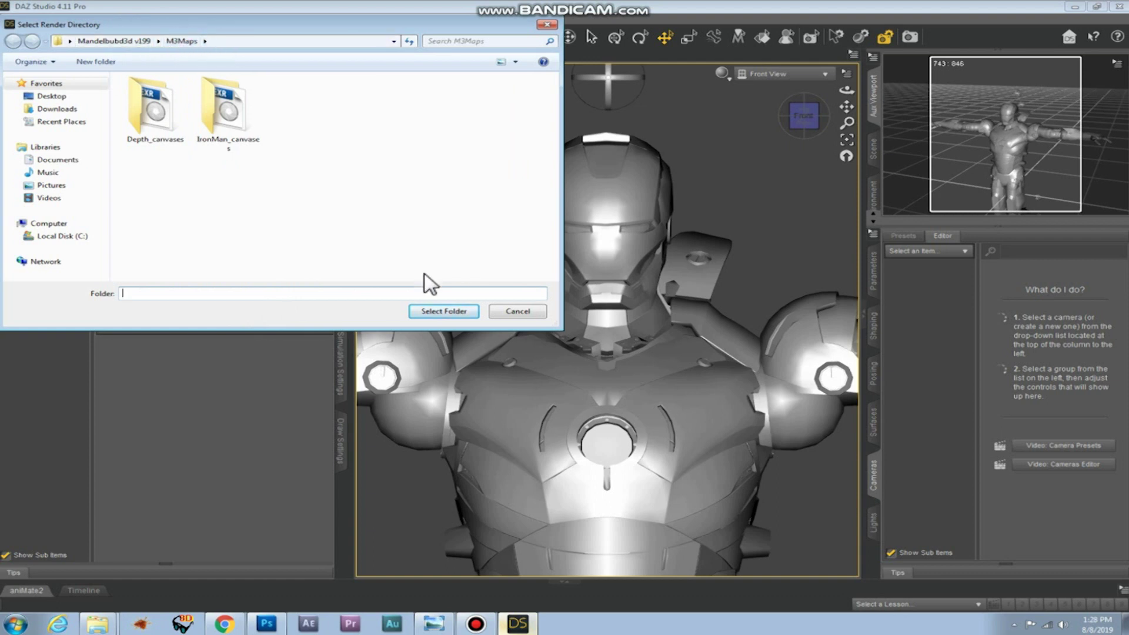
pyautogui.click(443, 310)
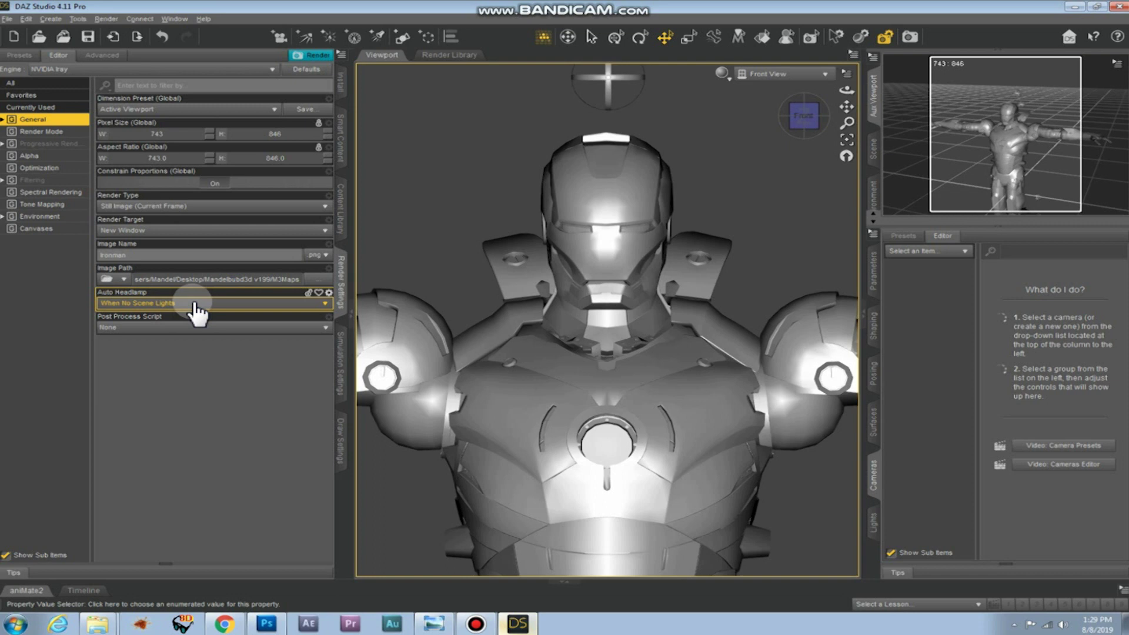
# - Set the Iray render mode to Interactive
pyautogui.click(53, 132)
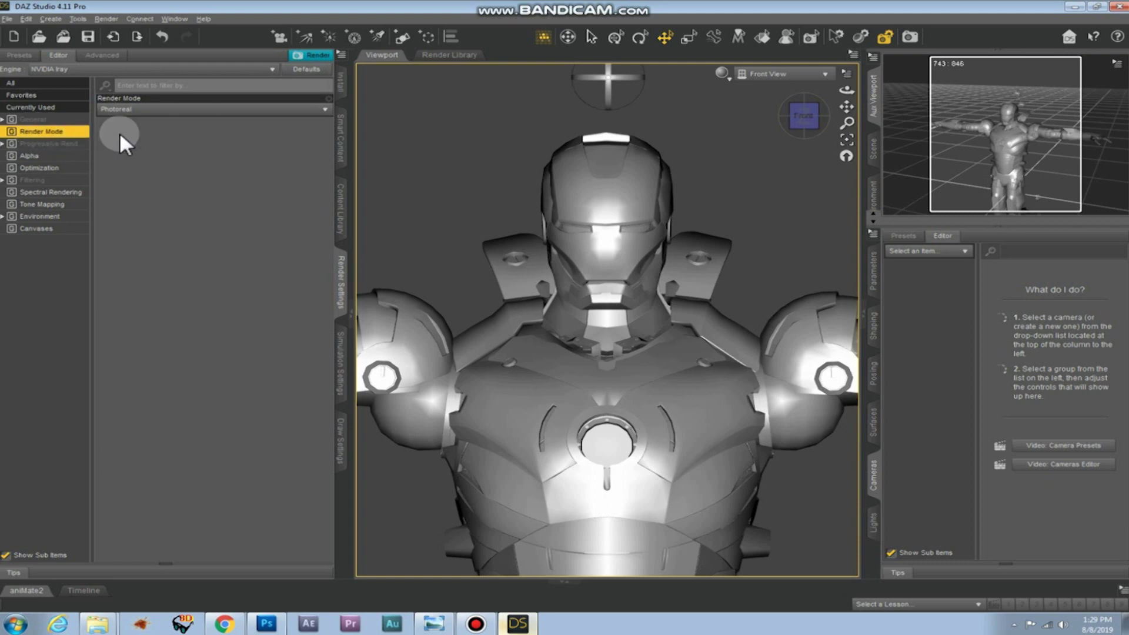
pyautogui.click(121, 110)
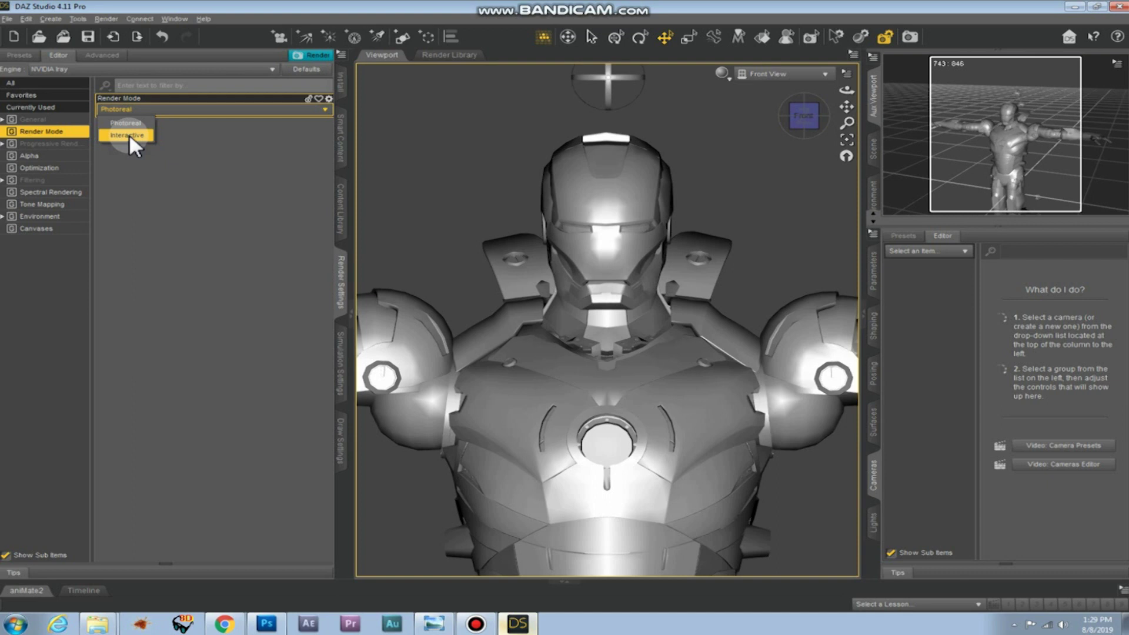
pyautogui.click(127, 135)
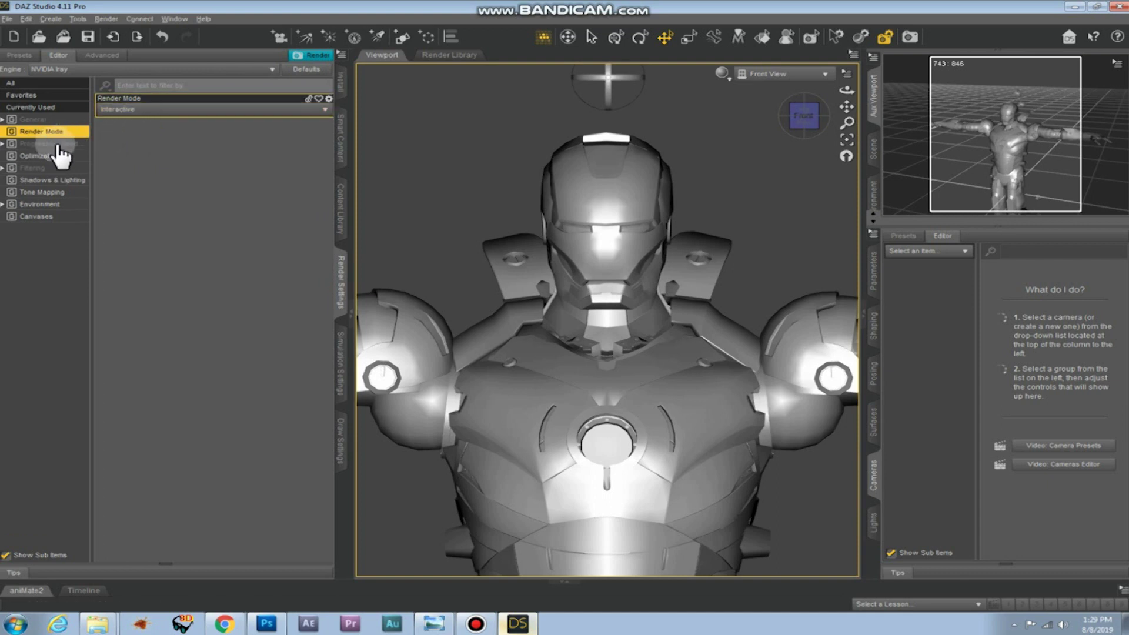
# - Choose Canvas1 as the active canvas and check its Depth definition in the advanced settings
pyautogui.click(42, 217)
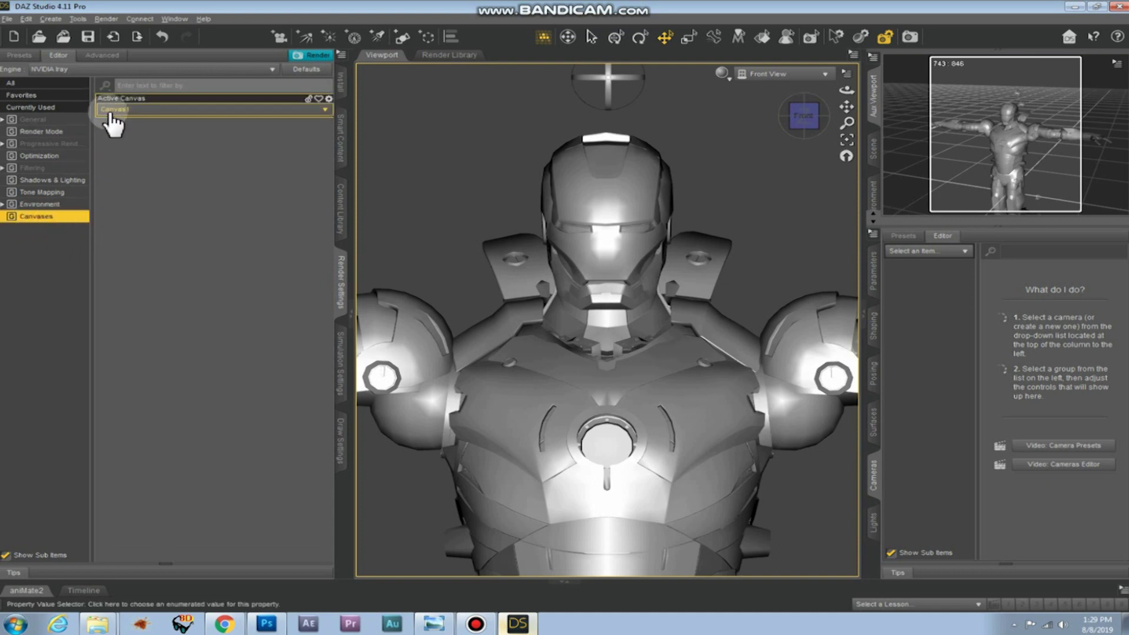
pyautogui.click(137, 112)
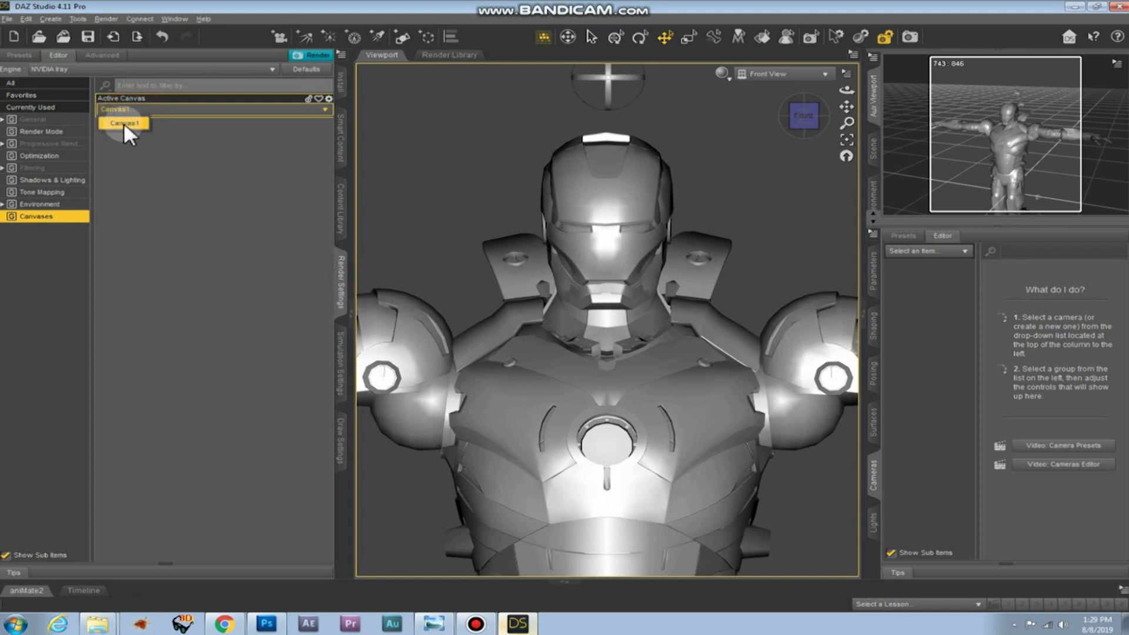
pyautogui.click(133, 122)
pyautogui.click(97, 56)
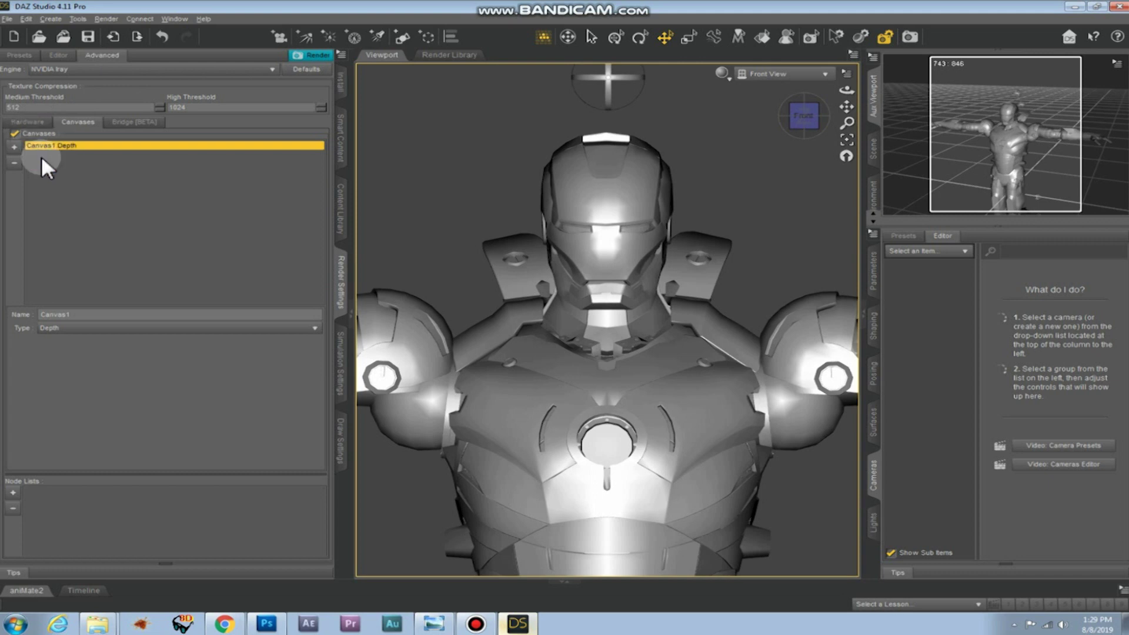
pyautogui.click(59, 55)
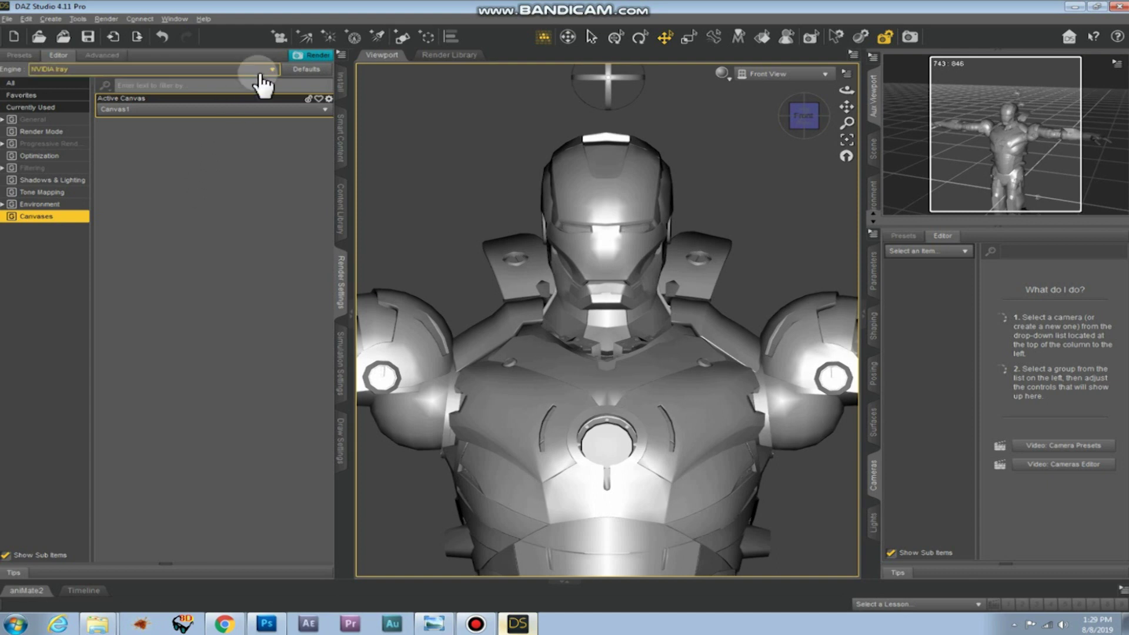
# - Render the scene and save the Ironman PNG image to the M3Maps folder, overwriting the existing file
pyautogui.click(315, 55)
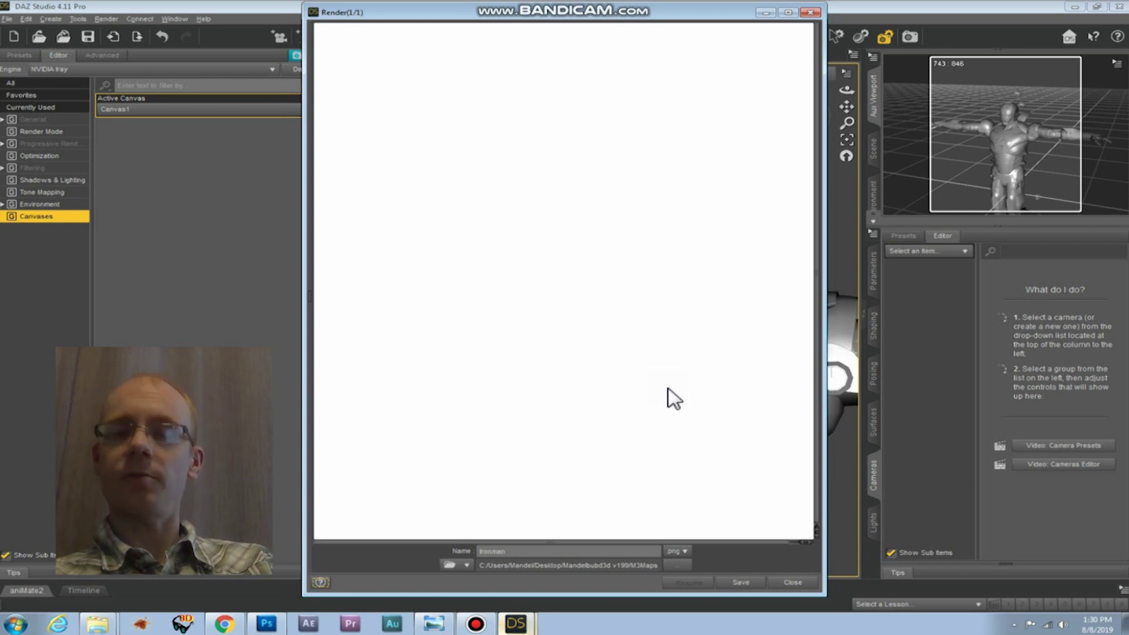
pyautogui.click(582, 551)
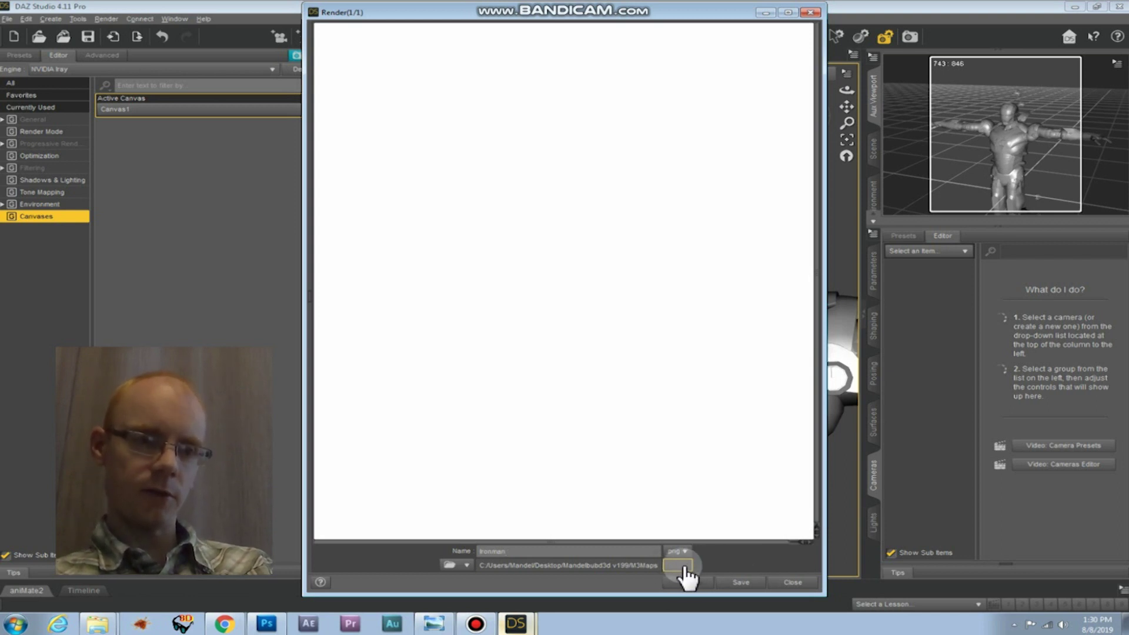
pyautogui.click(743, 582)
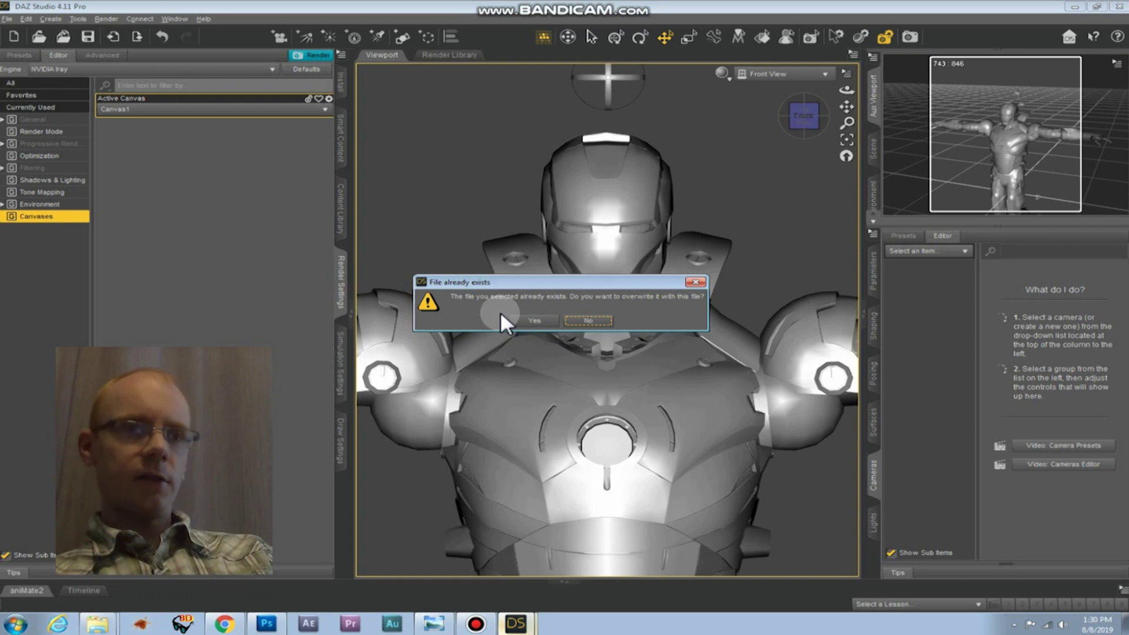
pyautogui.click(532, 321)
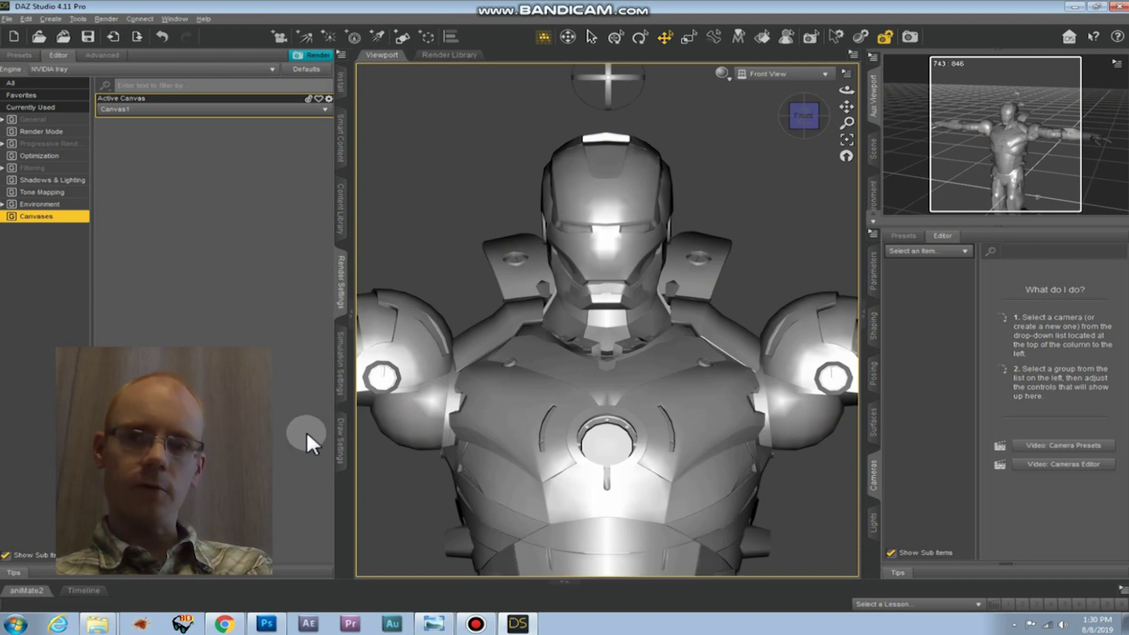
# - Switch to Photoshop and open the IronMan-Canvas1-Depth EXR file from the IronMan_canvases folder in M3Maps
pyautogui.click(266, 624)
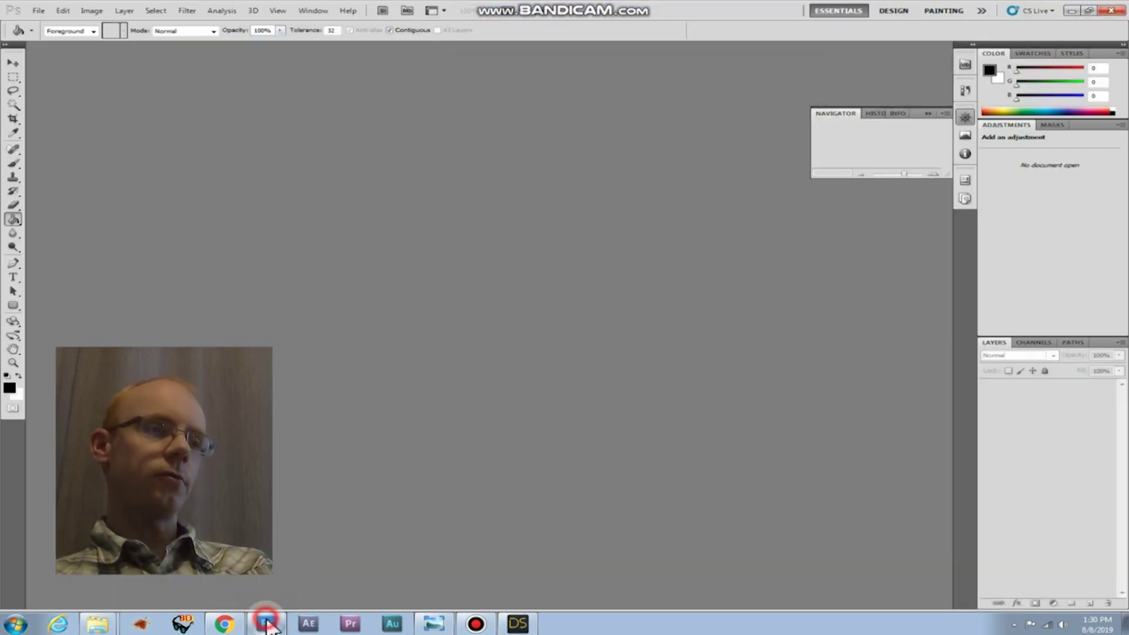
pyautogui.click(36, 11)
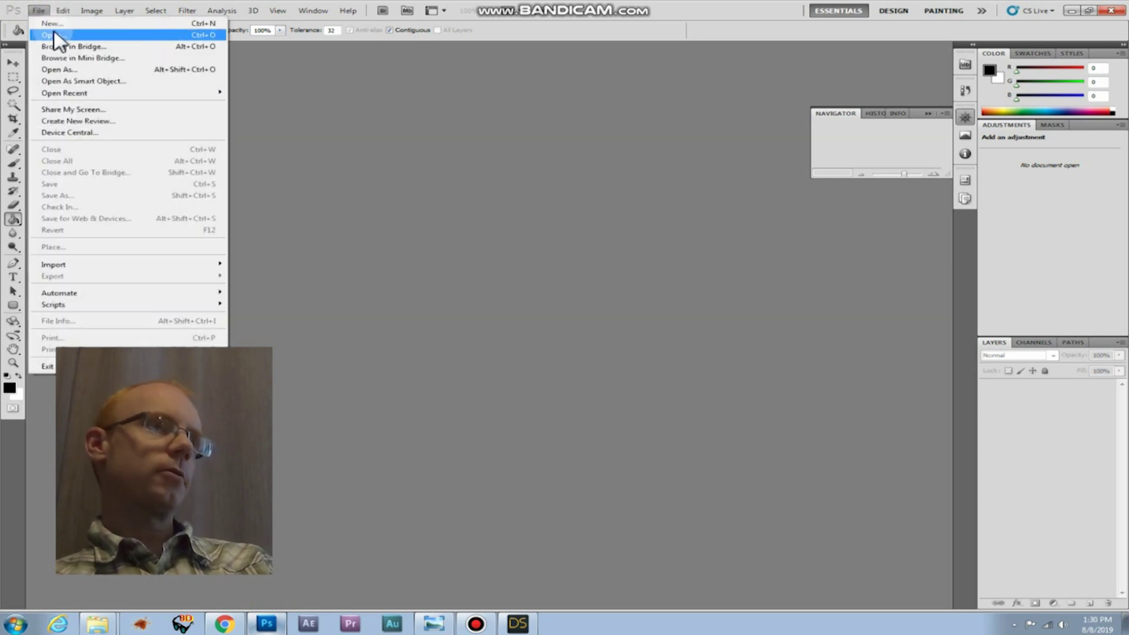
pyautogui.click(54, 31)
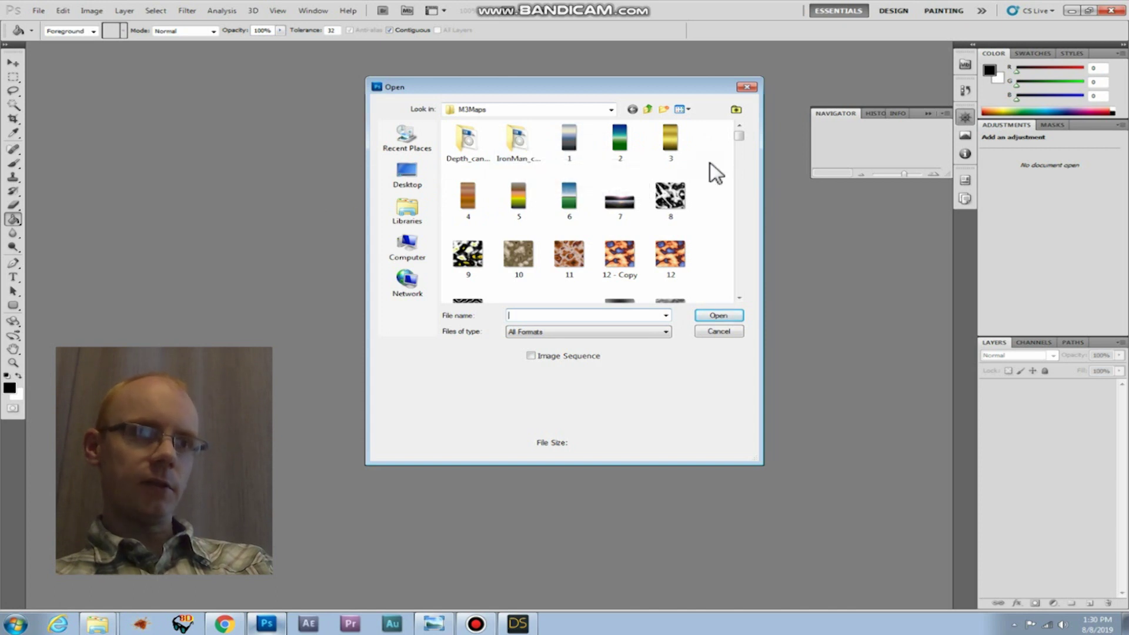
pyautogui.rightClick(720, 167)
pyautogui.click(733, 169)
pyautogui.click(870, 222)
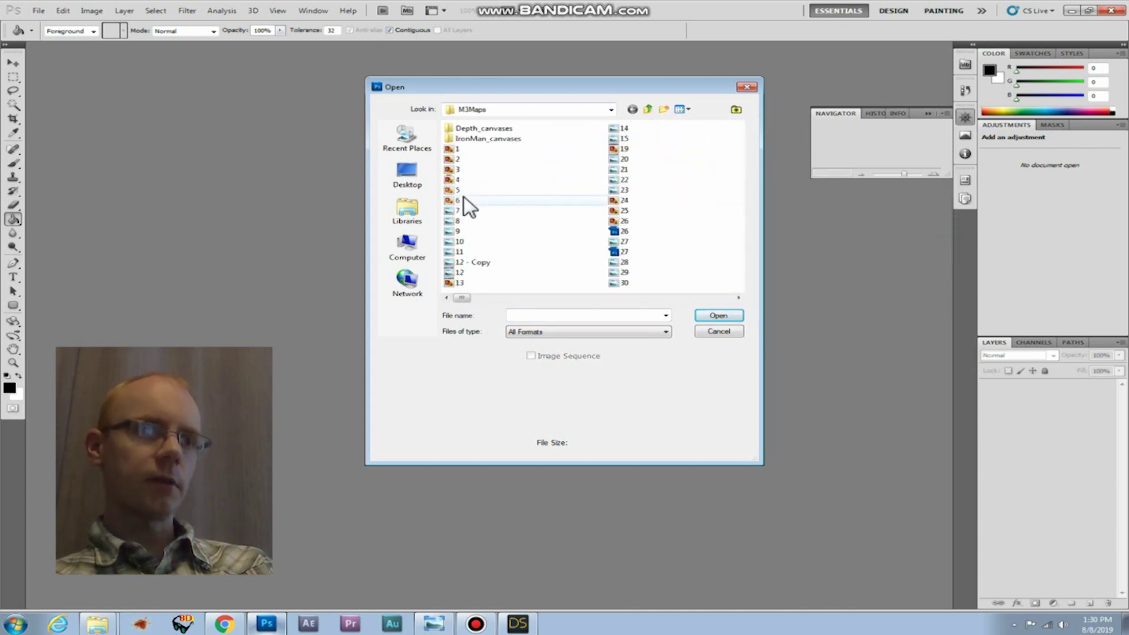
pyautogui.doubleClick(504, 143)
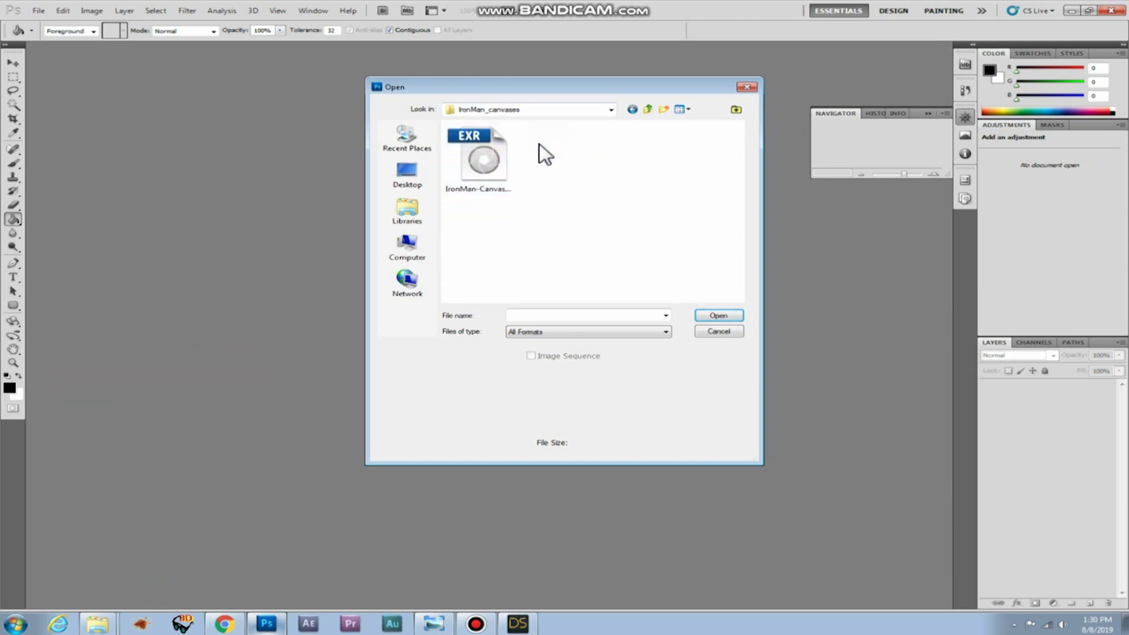
pyautogui.click(479, 166)
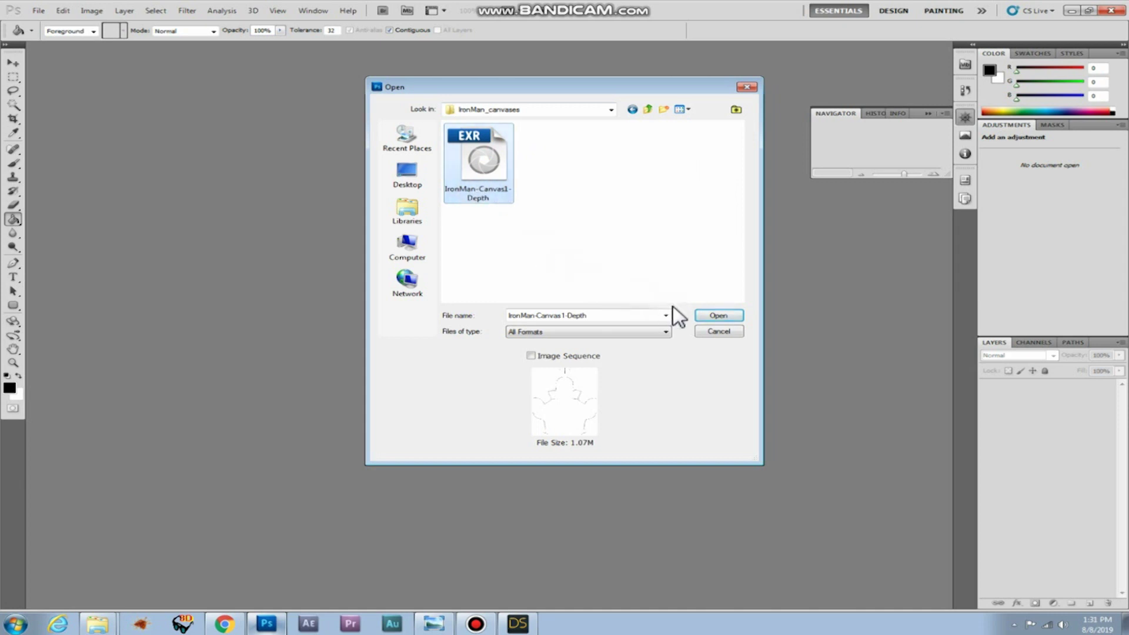
pyautogui.click(697, 314)
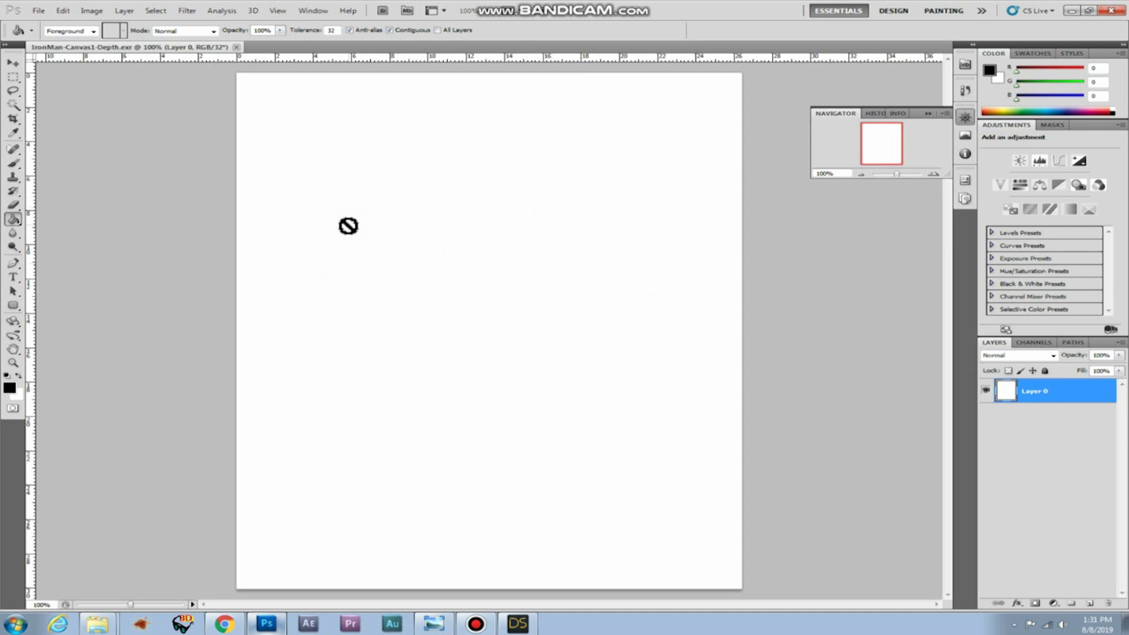
# - Apply HDR Toning to the depth image with the Equalize Histogram method, accepting that the document is flattened
pyautogui.click(100, 11)
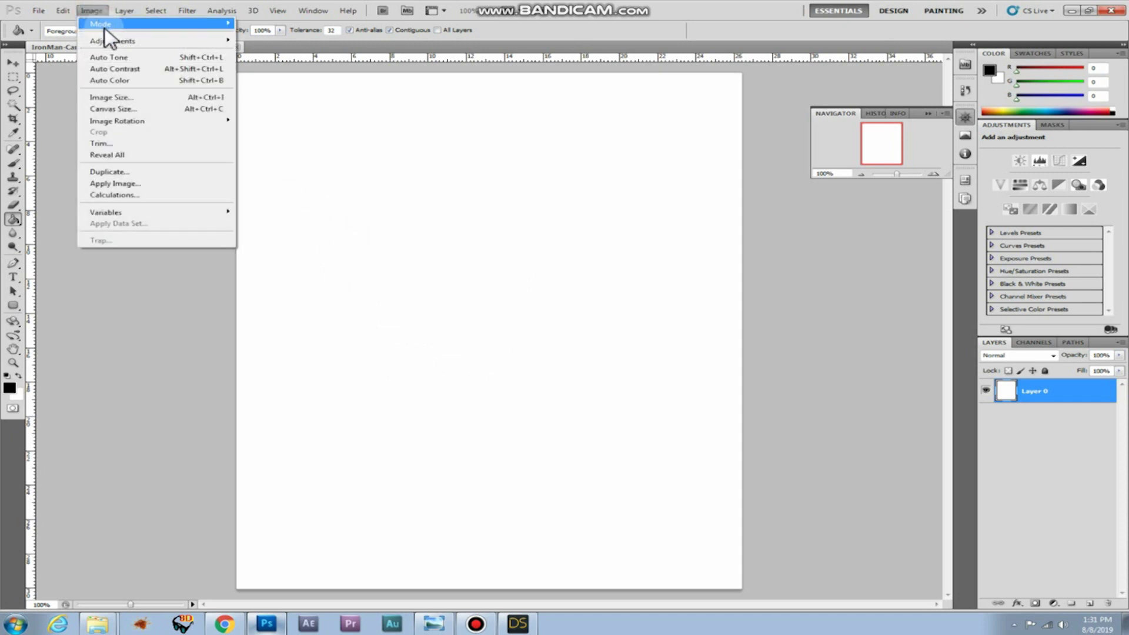
pyautogui.moveTo(113, 39)
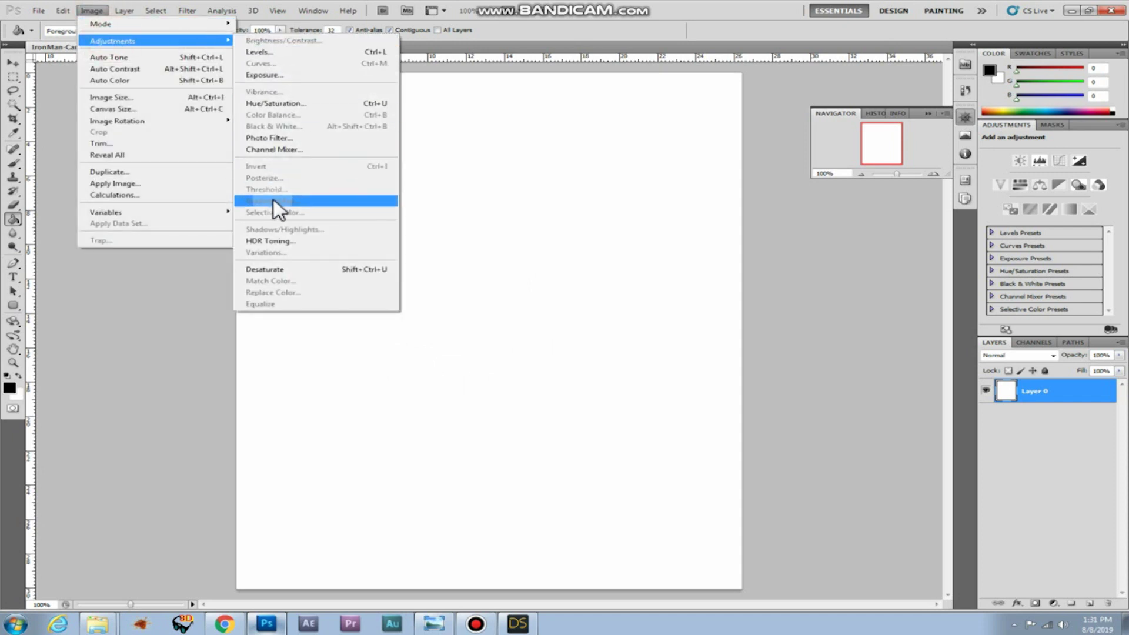
pyautogui.click(279, 240)
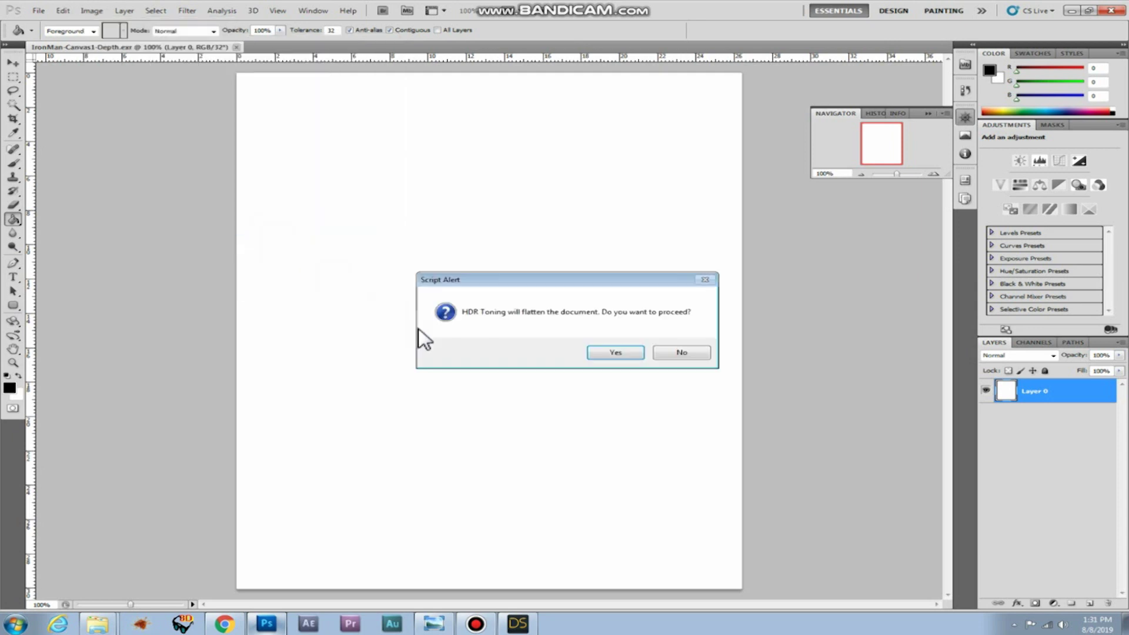
pyautogui.click(624, 352)
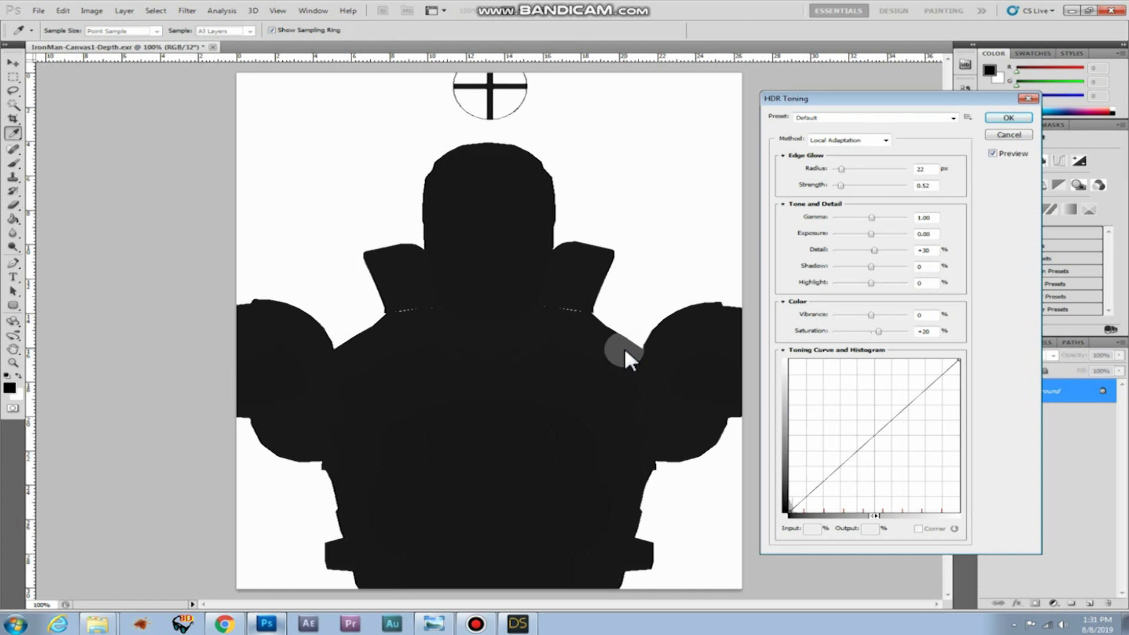
pyautogui.moveTo(503, 154); pyautogui.dragTo(594, 250)
pyautogui.click(886, 140)
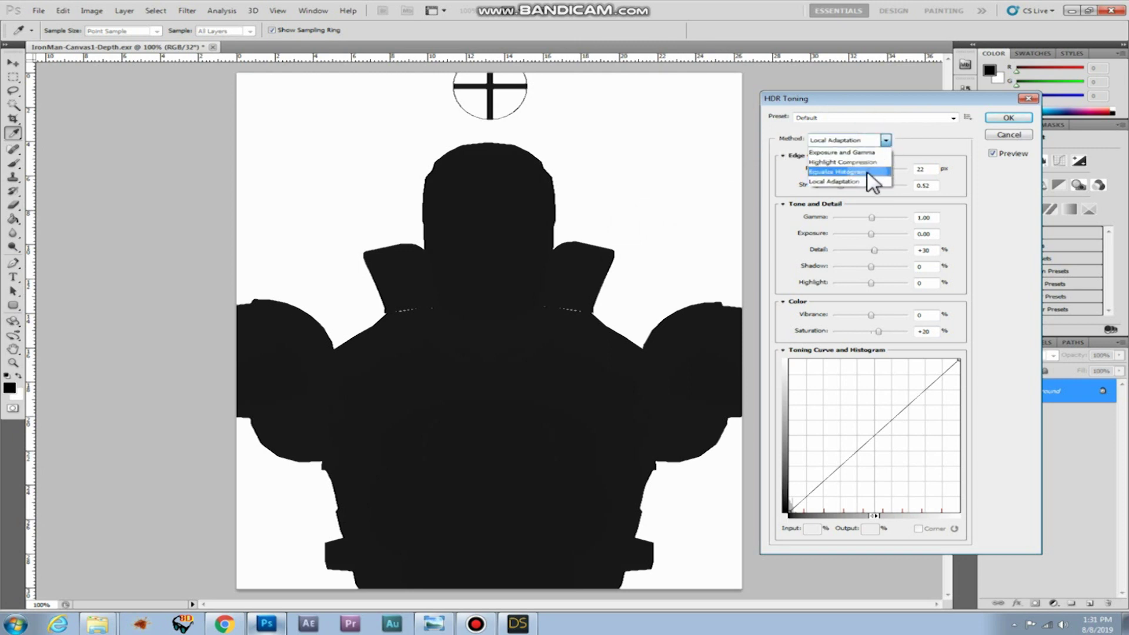
pyautogui.click(835, 172)
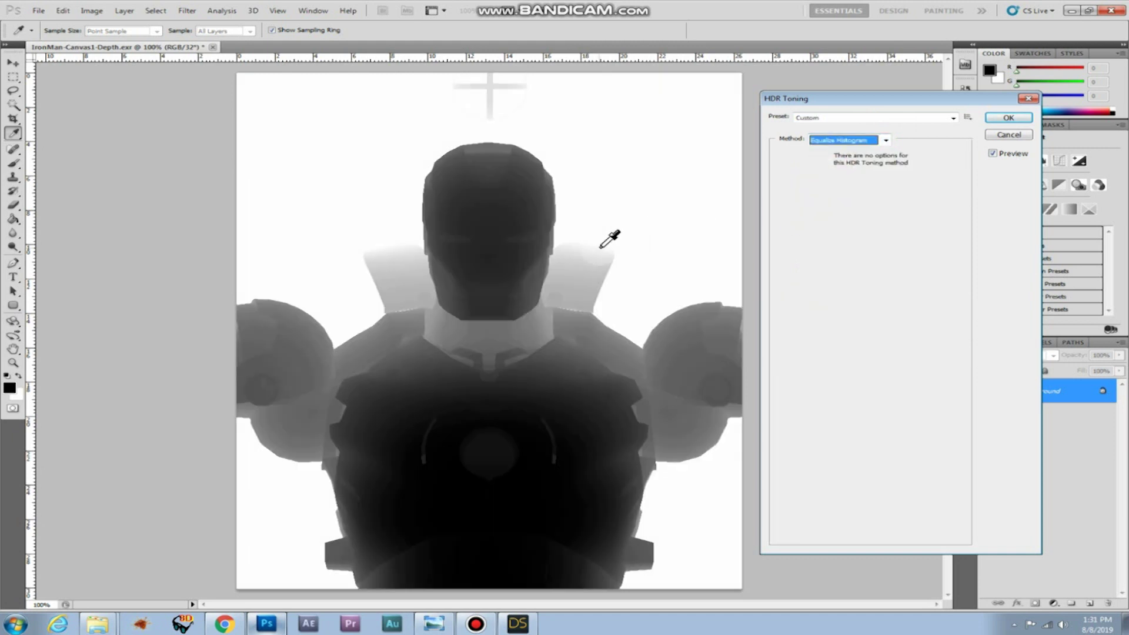
pyautogui.click(994, 118)
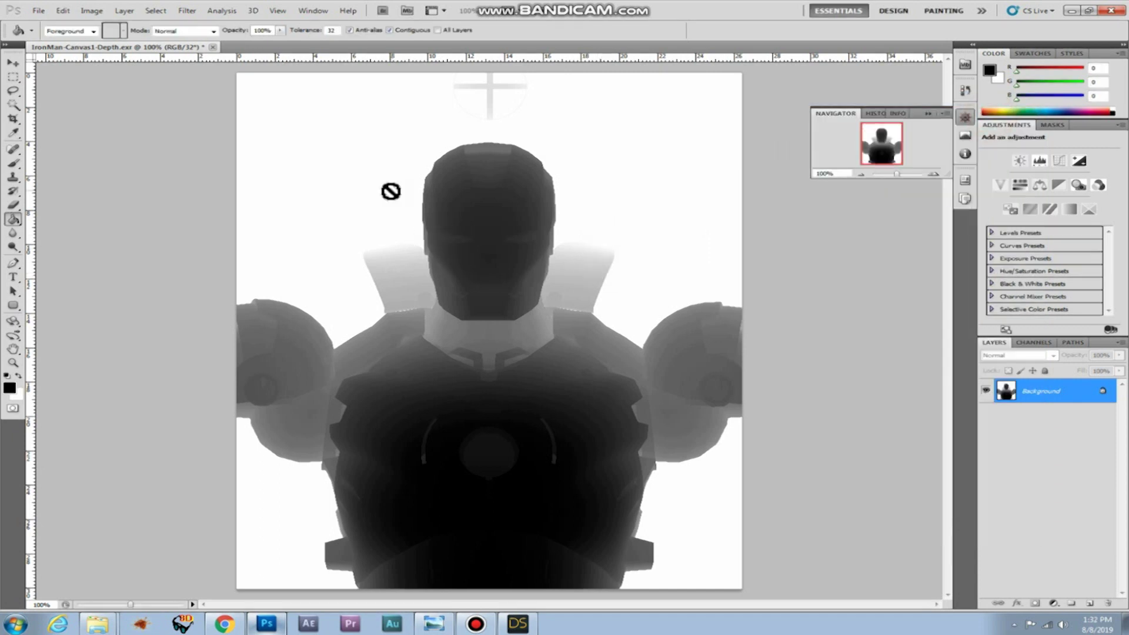
# - Convert the image mode to 16 bits per channel, accepting the toning settings with radius 22 px and strength 0.52
pyautogui.click(91, 11)
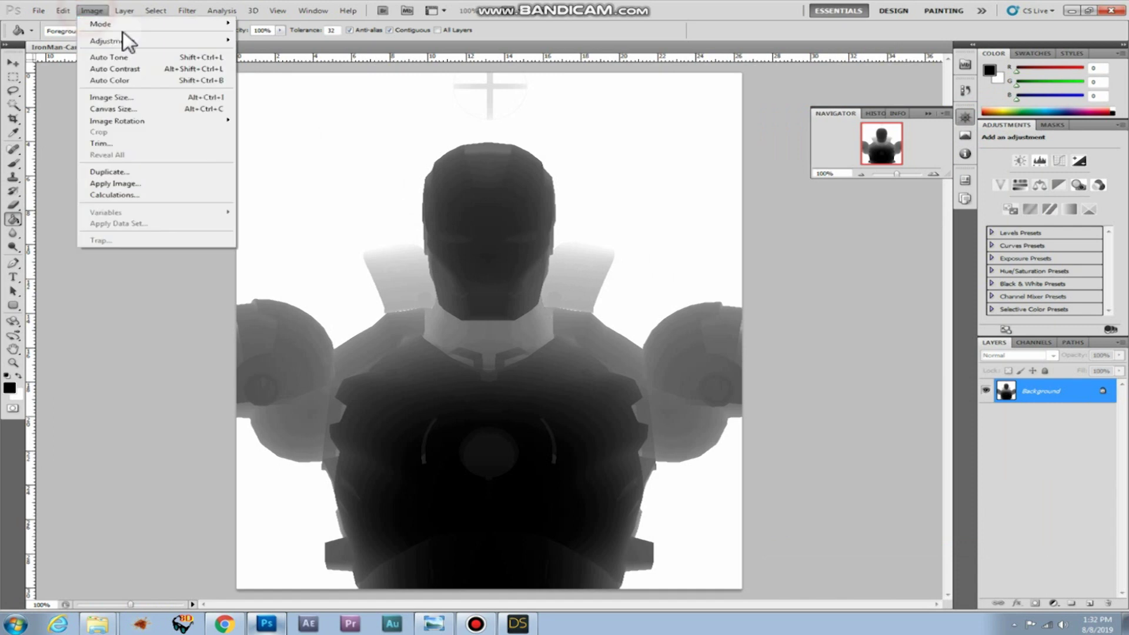
pyautogui.click(121, 23)
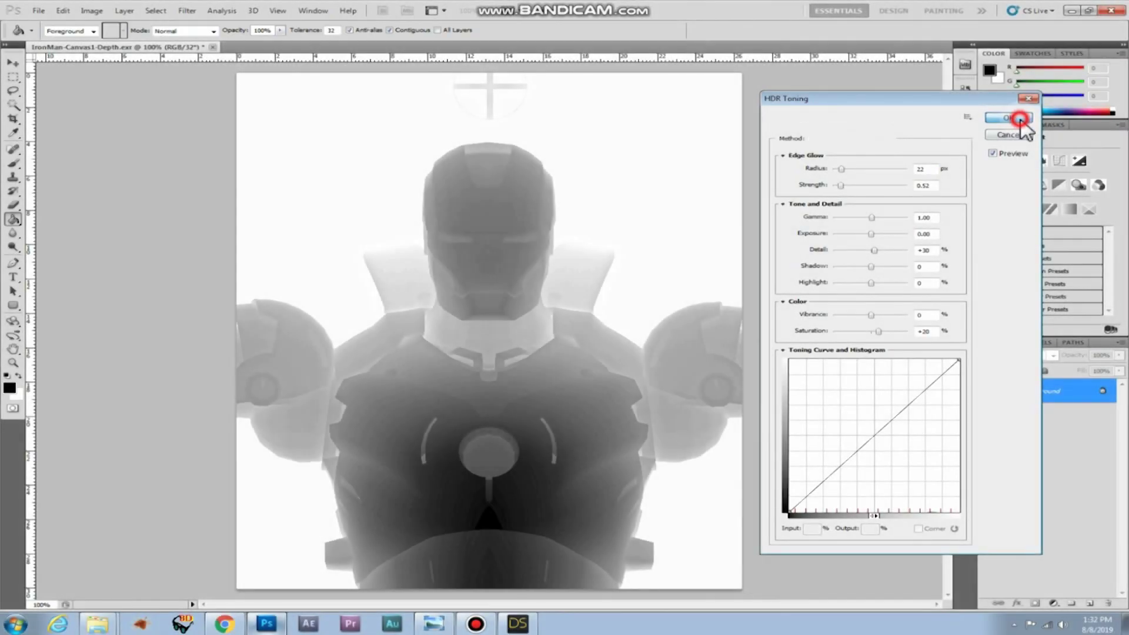
pyautogui.click(1017, 117)
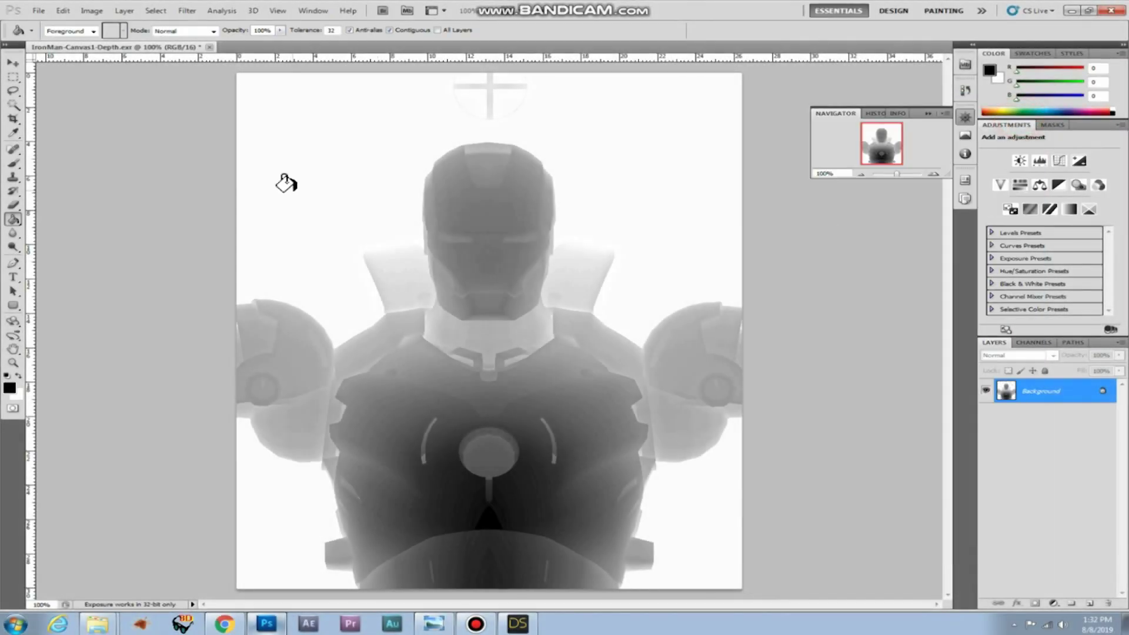
# - Save a JPEG copy named 4000 in the M3Maps folder, replacing the existing file and using Maximum quality 12 with Baseline ("Standard") format
pyautogui.click(38, 10)
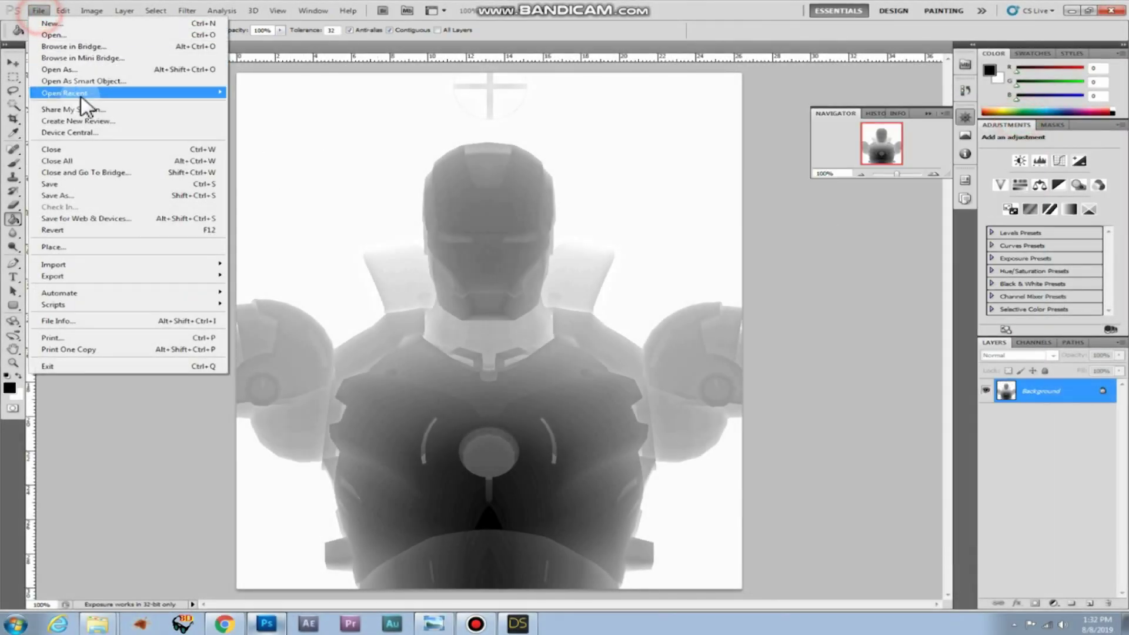
pyautogui.click(97, 189)
pyautogui.click(571, 316)
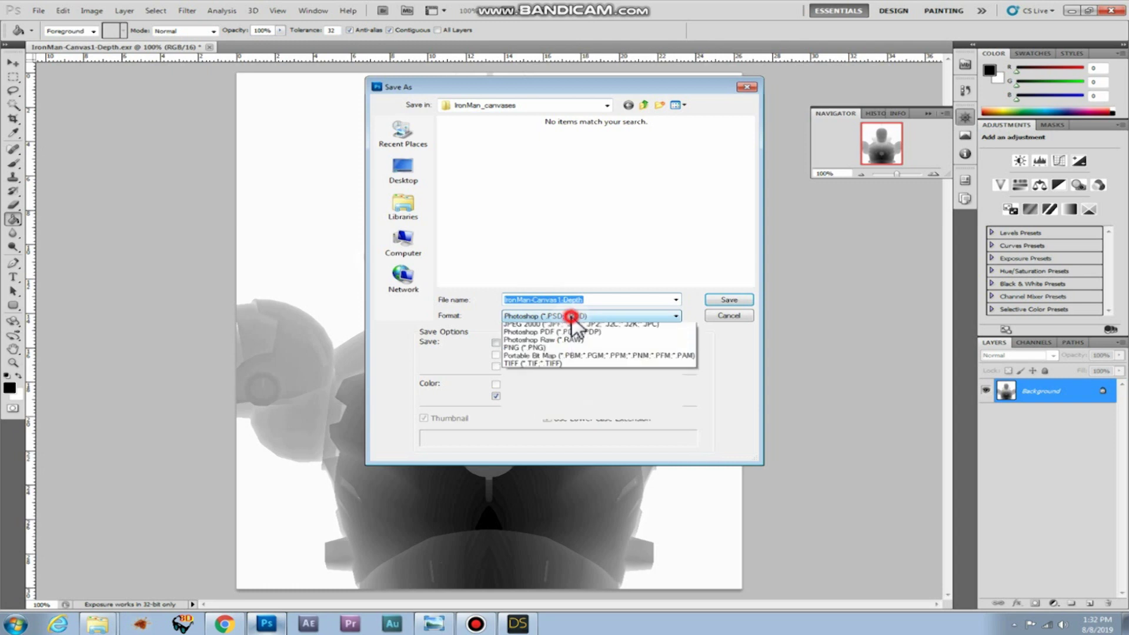
pyautogui.click(586, 367)
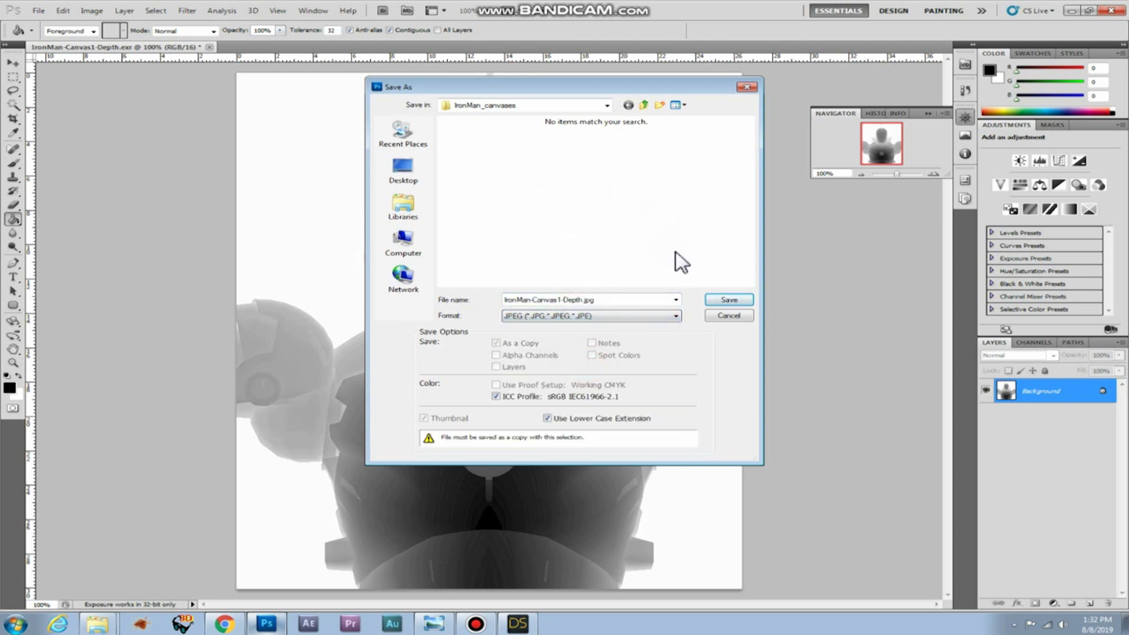
pyautogui.click(644, 105)
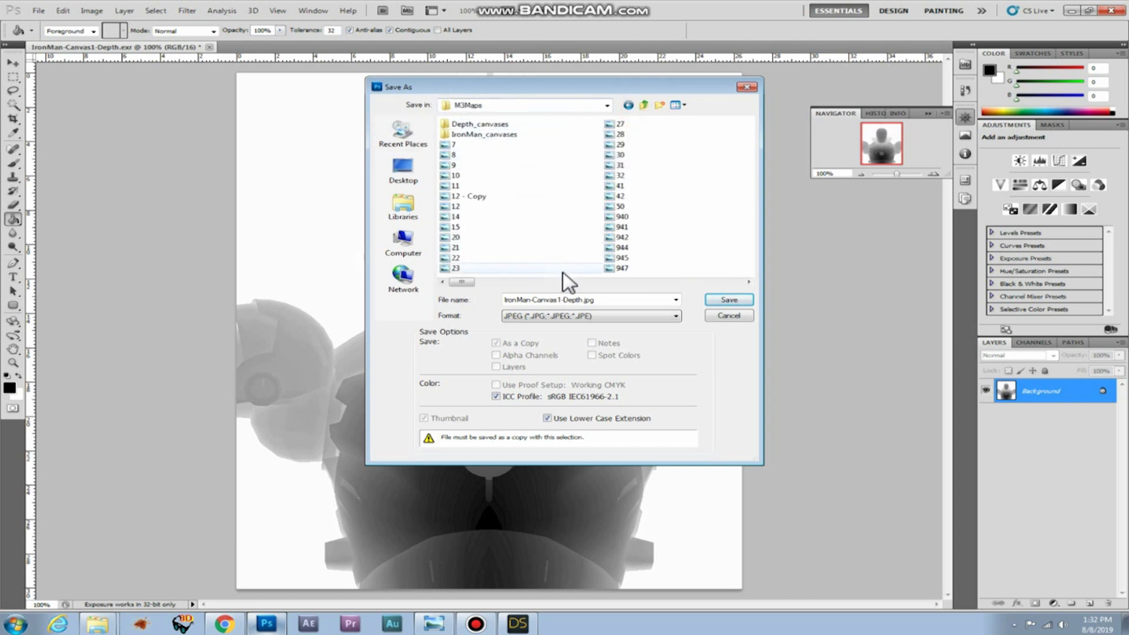
pyautogui.doubleClick(559, 299)
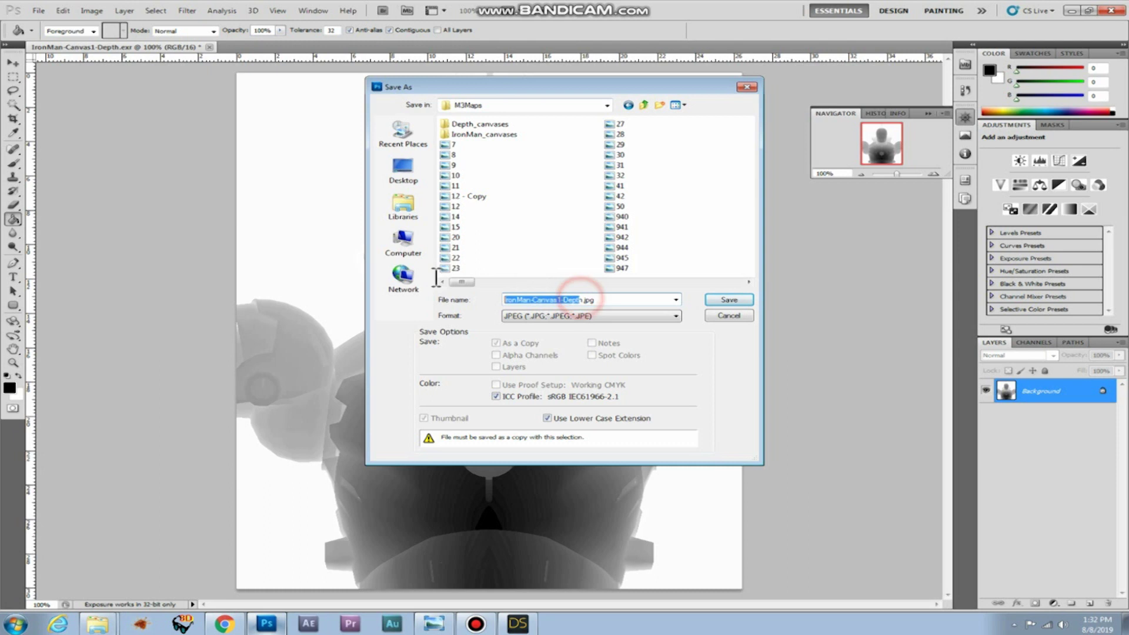
pyautogui.press('BackSpace')
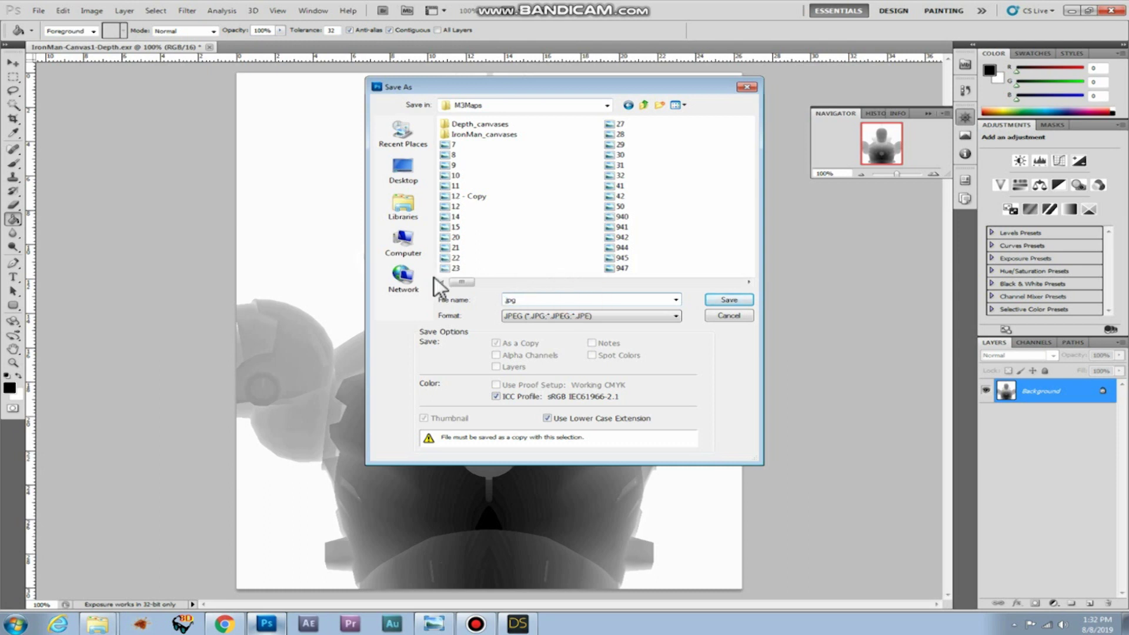
pyautogui.write('4000')
pyautogui.click(712, 299)
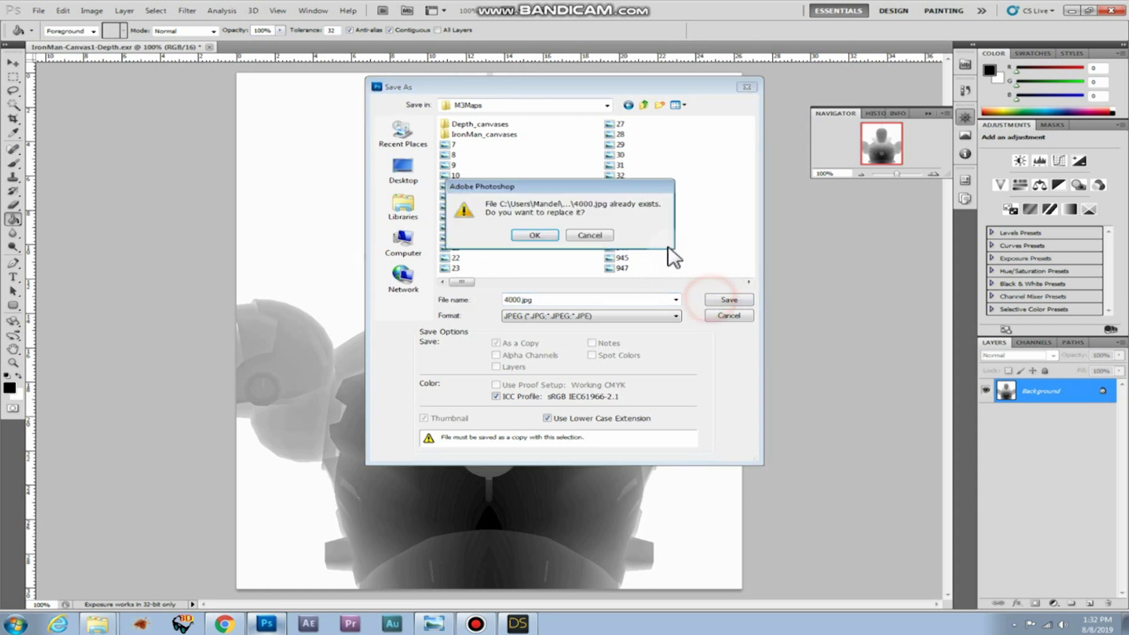
pyautogui.click(535, 236)
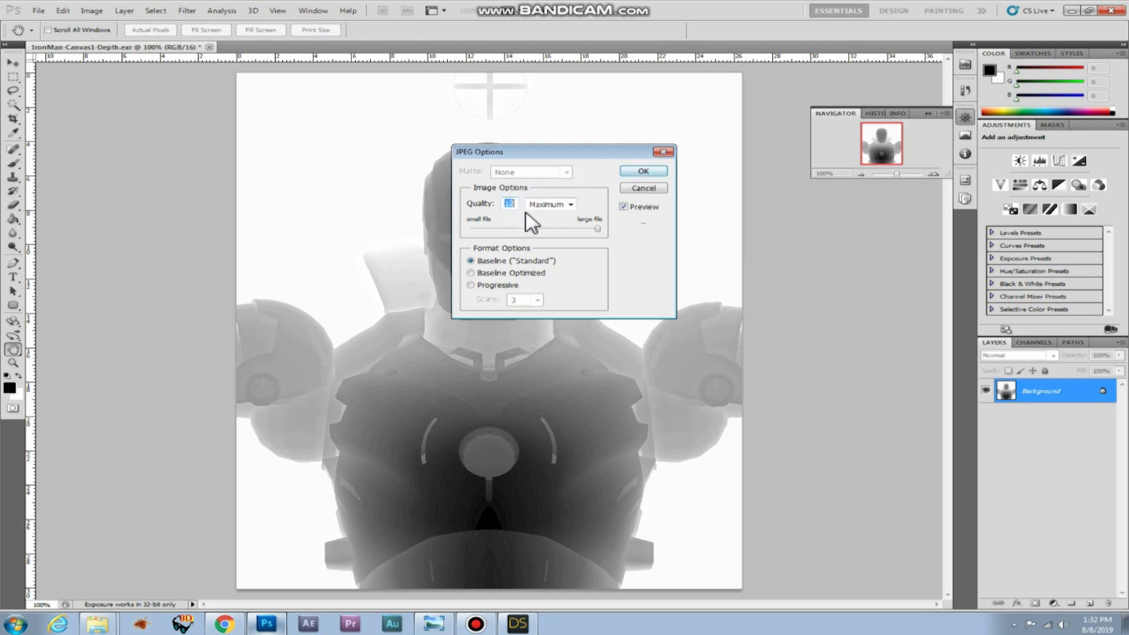
pyautogui.click(633, 173)
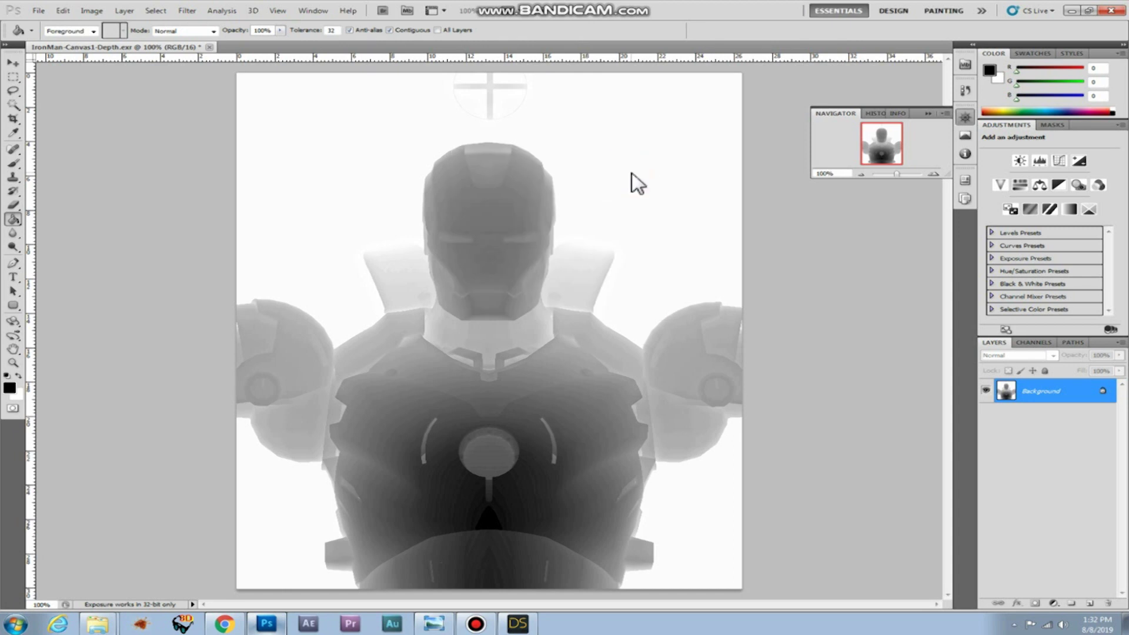
# - Switch to Chrome and search DeviantArt for the fractal artist's username
pyautogui.press('g')
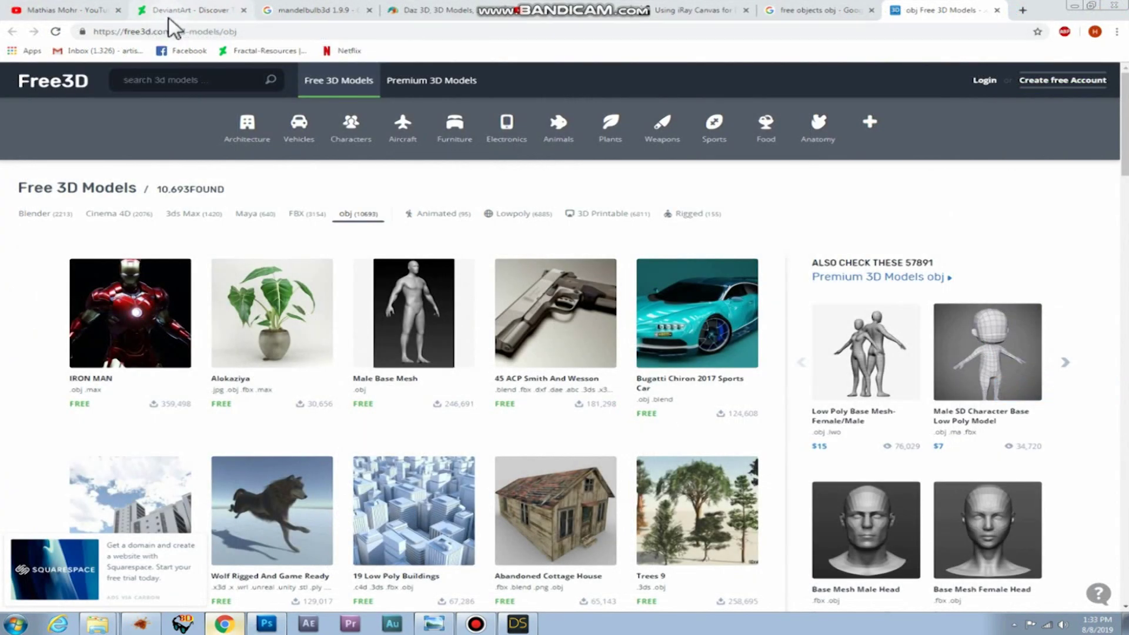
pyautogui.click(156, 12)
pyautogui.click(167, 77)
pyautogui.write('Matze2001')
pyautogui.moveTo(171, 78); pyautogui.dragTo(109, 82)
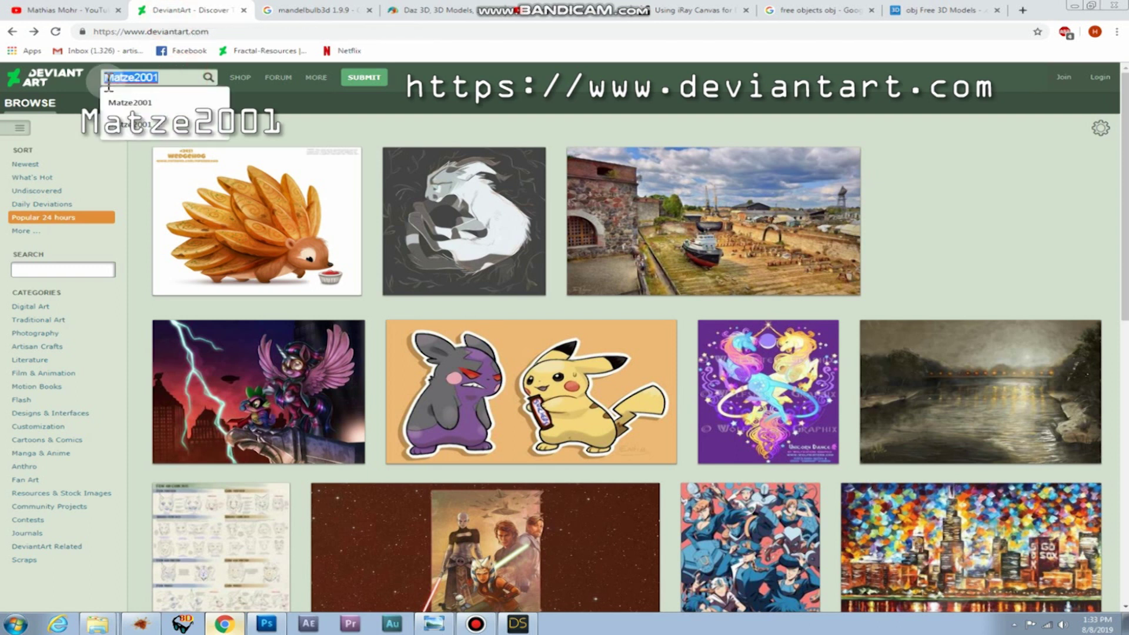
pyautogui.write('Matze2001')
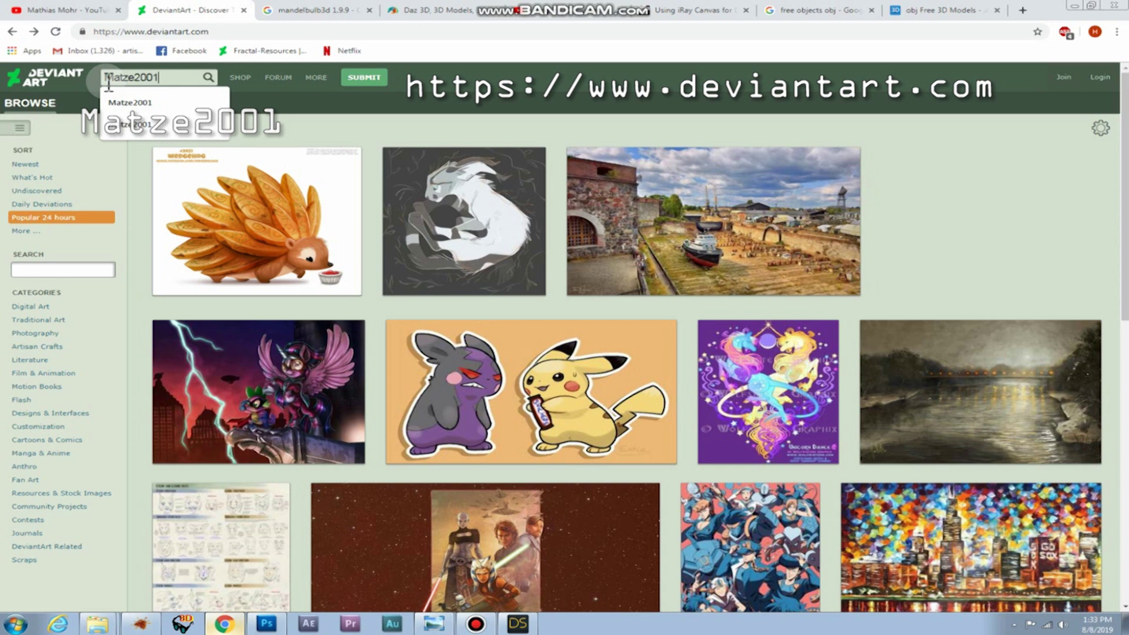
pyautogui.click(145, 104)
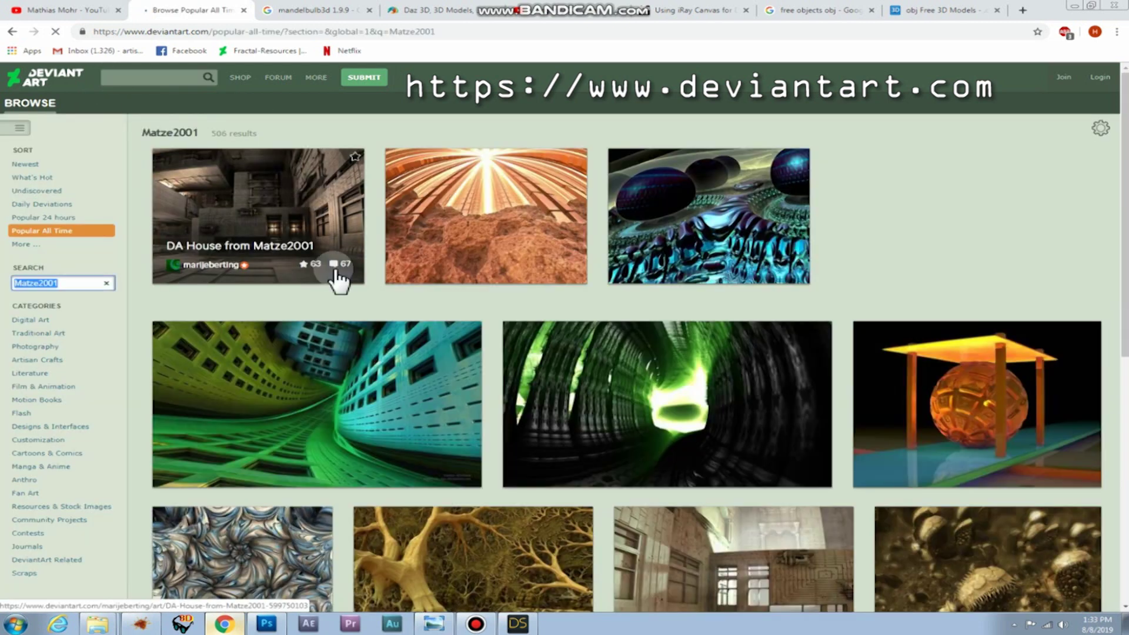
# - Open the artwork "return of head-heightmap - Mandelbulb3D with Paras" and copy the full Mandelbulb3Dv18 parameter text from its description
pyautogui.scroll(-8, 341, 295)
pyautogui.scroll(-3, 344, 292)
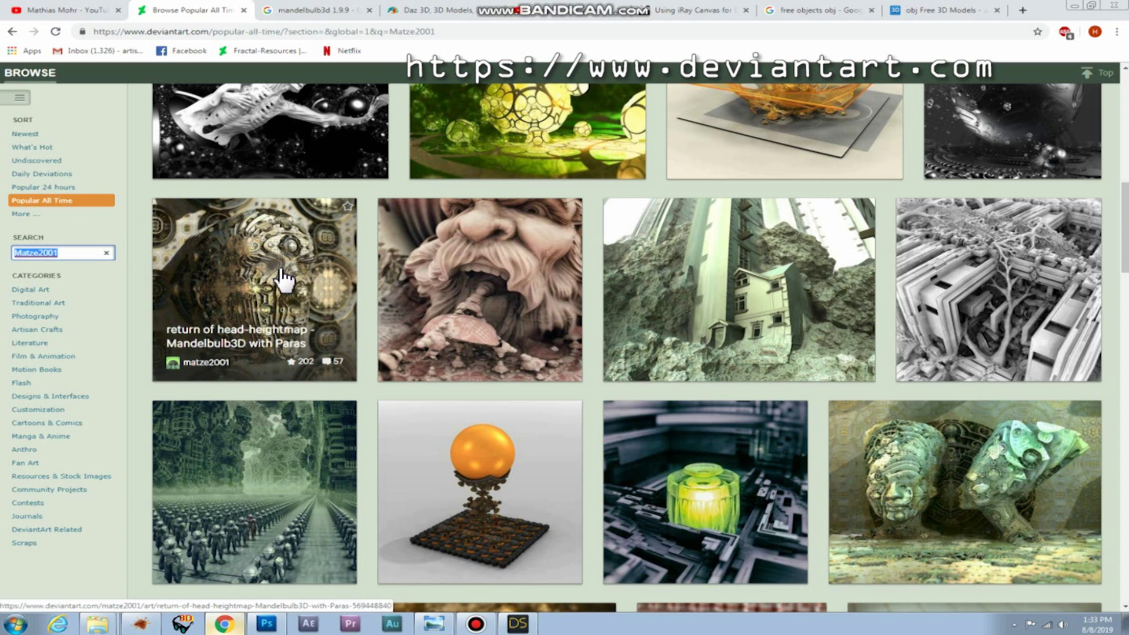
pyautogui.click(230, 291)
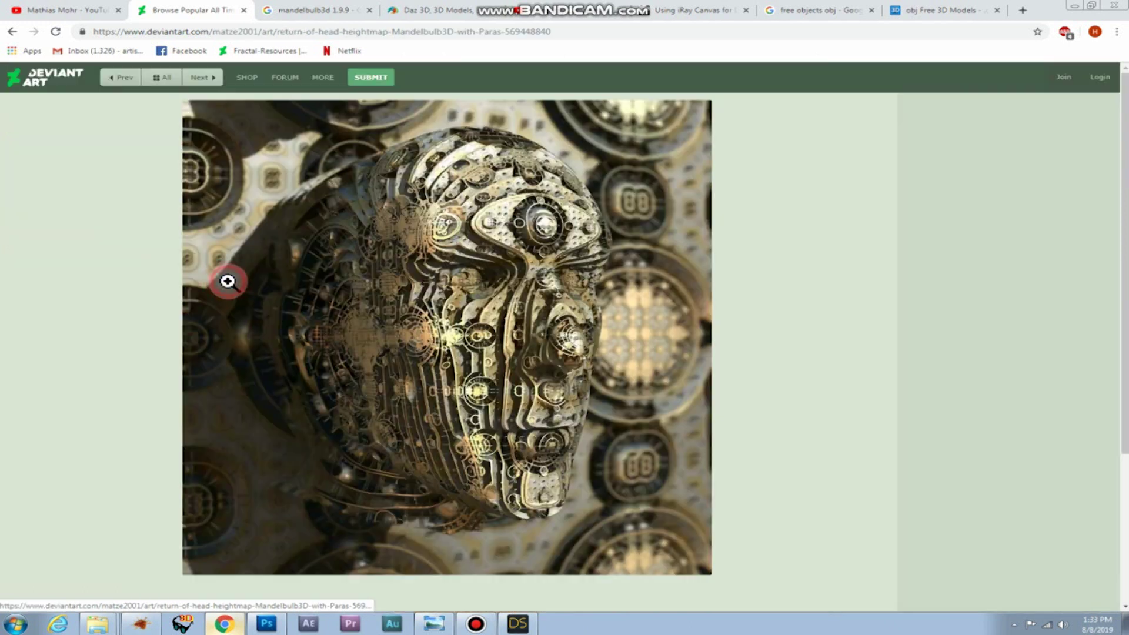
pyautogui.scroll(-3, 5, 379)
pyautogui.scroll(-4, 6, 383)
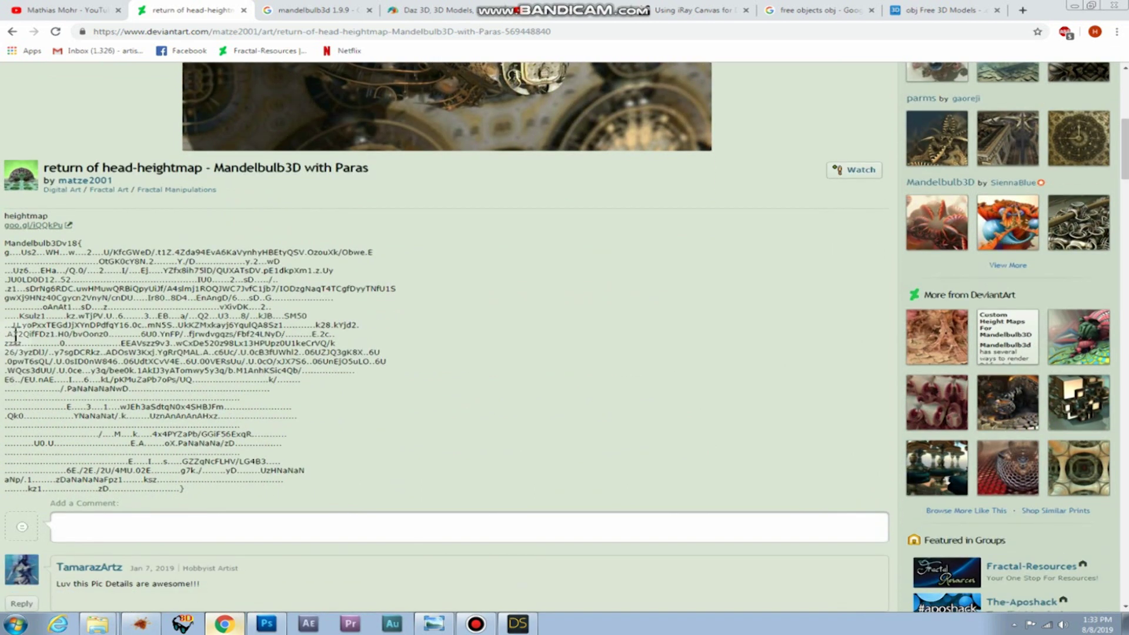
pyautogui.moveTo(25, 246); pyautogui.dragTo(271, 496)
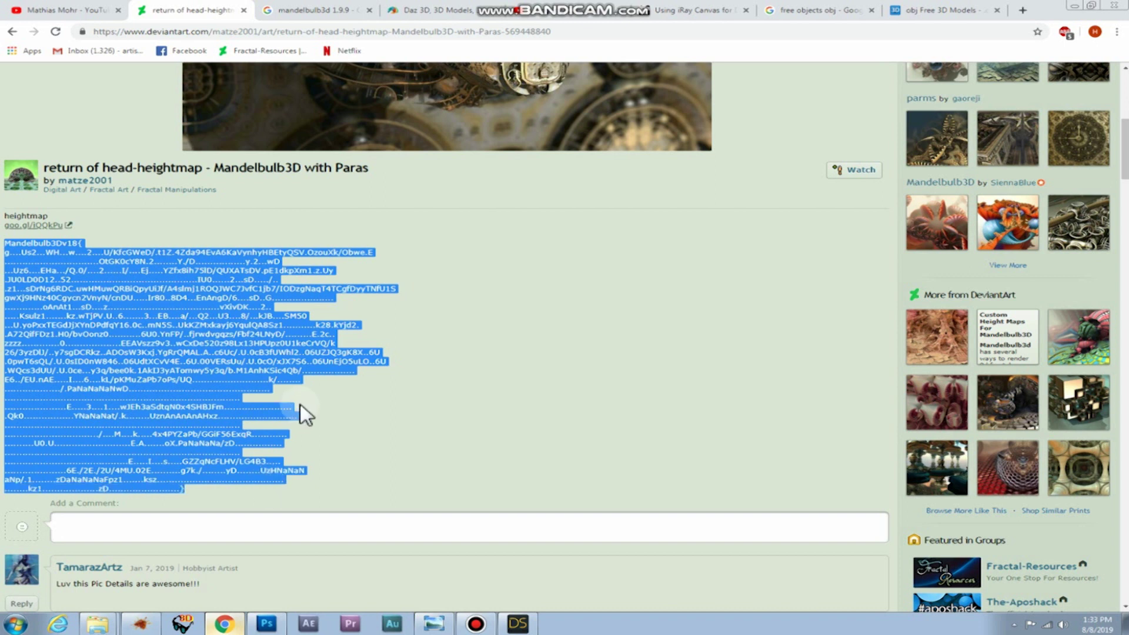
pyautogui.hotkey('ctrl', 'c')
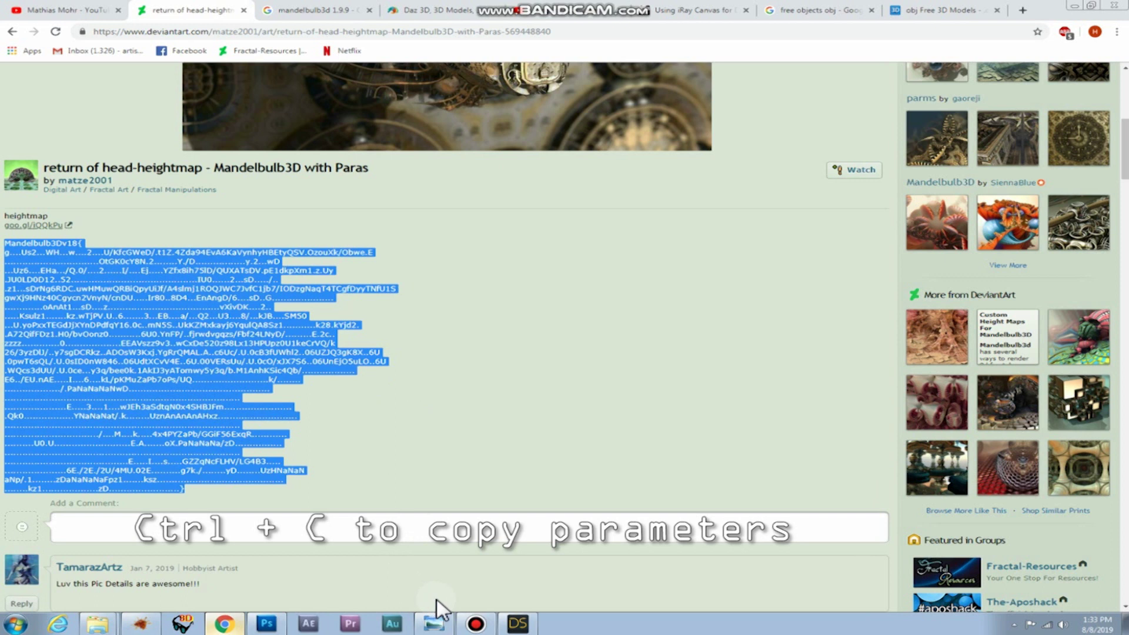
# - Switch to Mandelbulb 3D and load the copied parameters from the clipboard
pyautogui.click(140, 624)
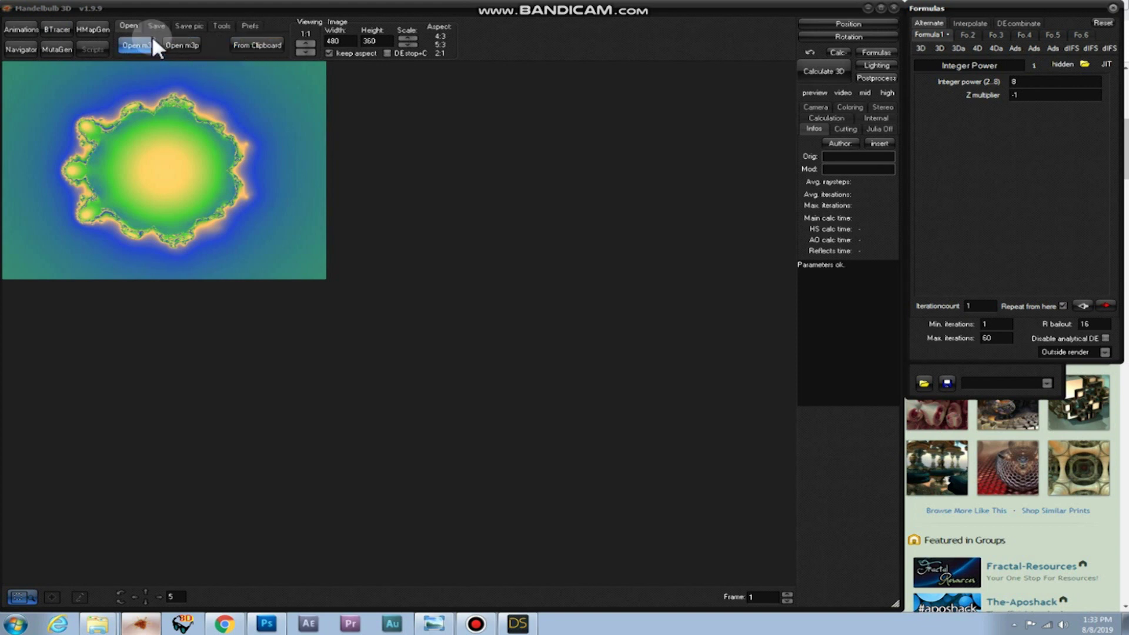
pyautogui.click(256, 48)
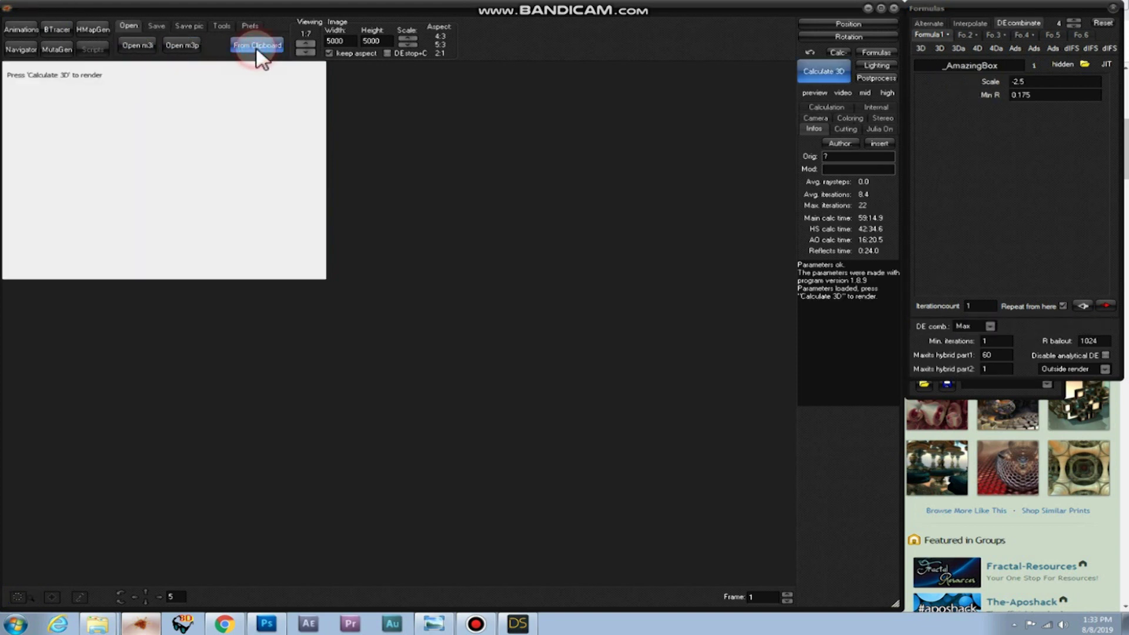
# - Set the viewing scale to 1:1 and the image width to 800 with the aspect ratio kept
pyautogui.click(306, 48)
pyautogui.click(307, 48)
pyautogui.click(309, 53)
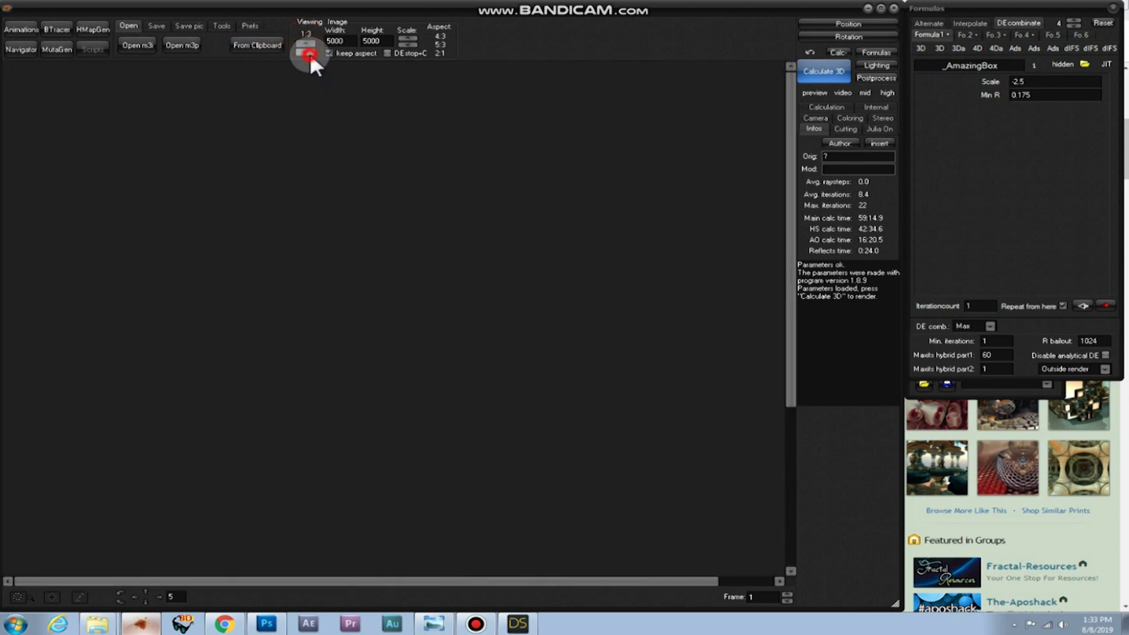
pyautogui.click(306, 43)
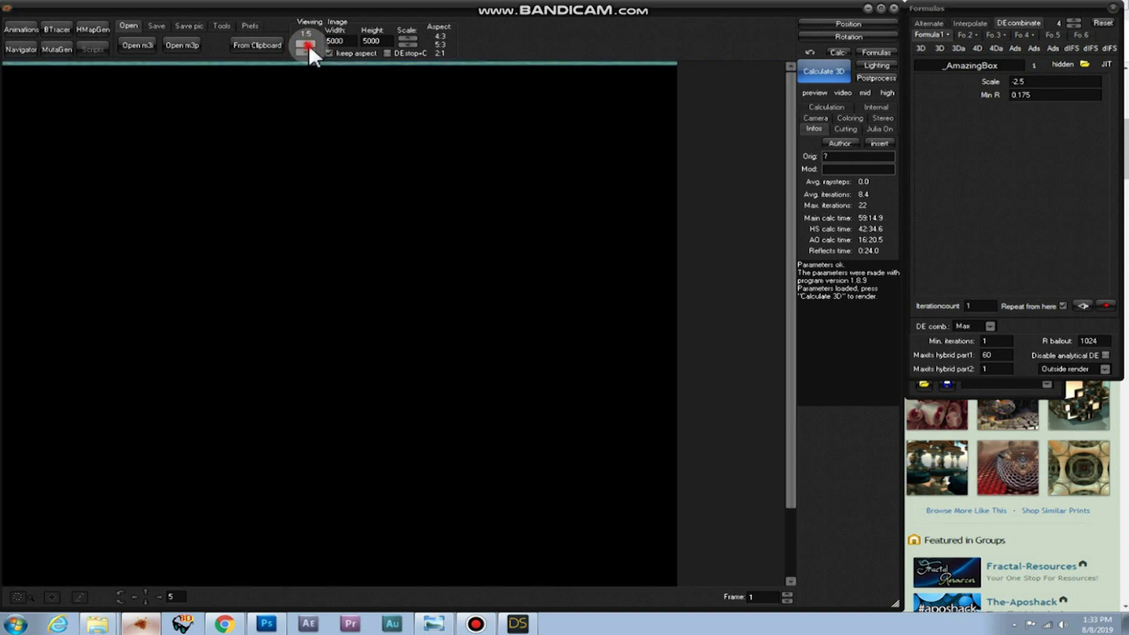
pyautogui.click(307, 43)
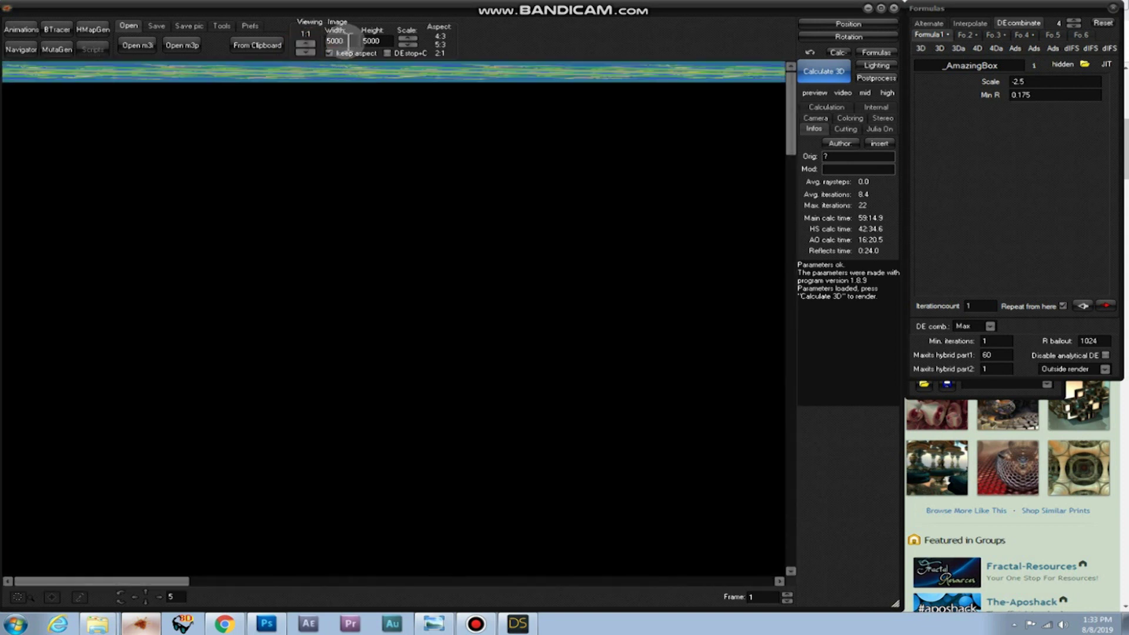
pyautogui.doubleClick(333, 41)
pyautogui.write('800')
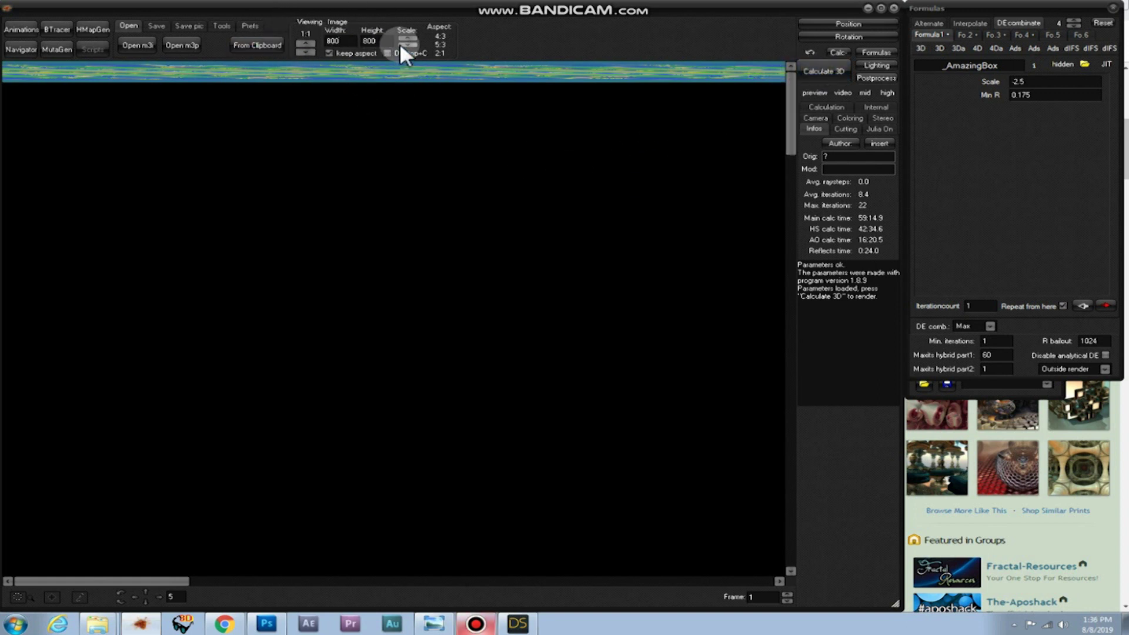
# - Set the Map nr of the HeightMapIFS formula in the fourth formula slot to 4000
pyautogui.click(1023, 33)
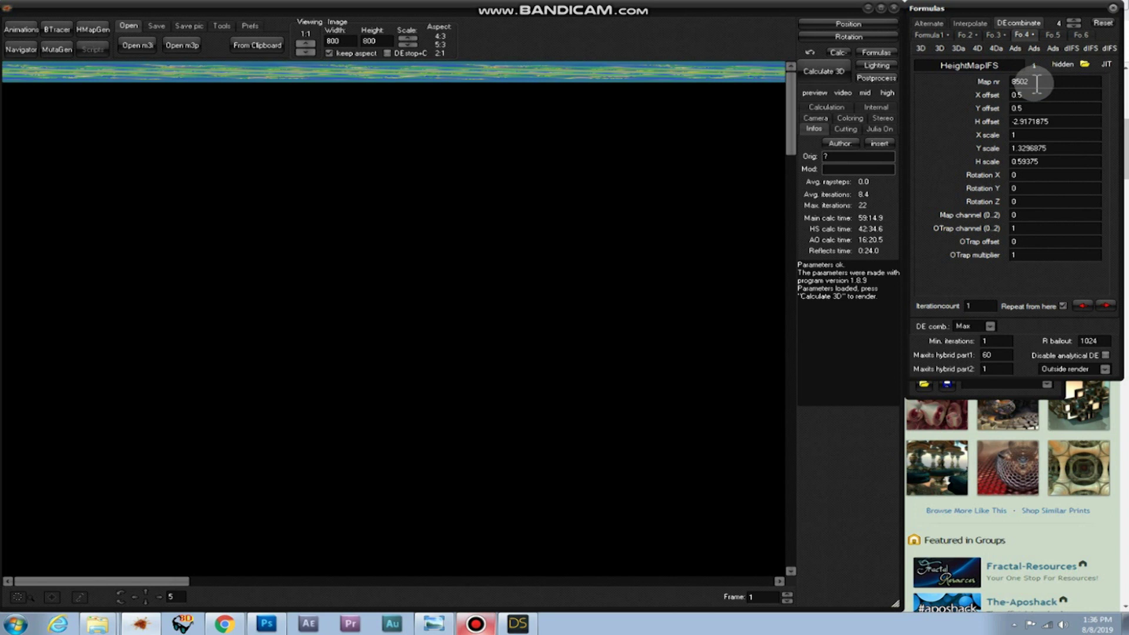
pyautogui.moveTo(1038, 83); pyautogui.dragTo(1014, 87)
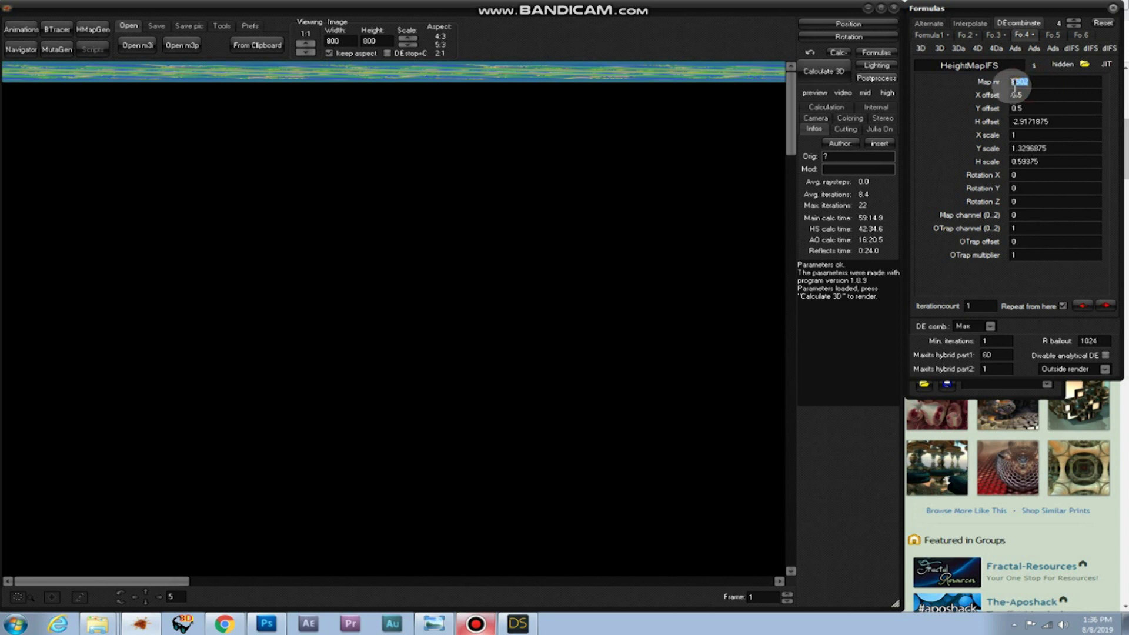
pyautogui.write('4000')
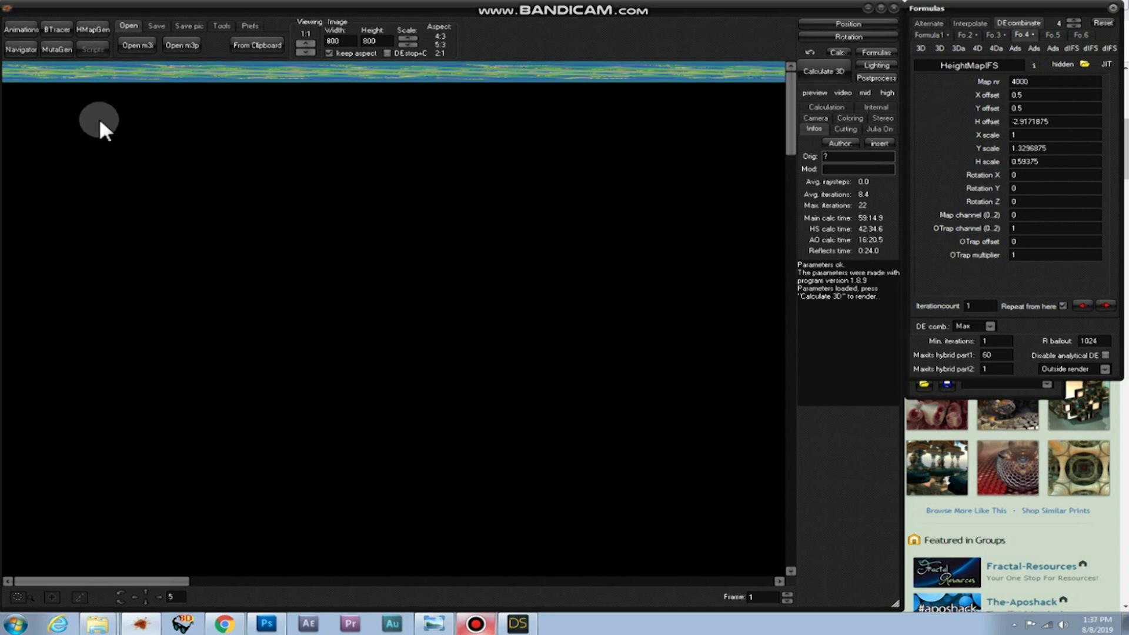
# - Open the Navigator, bring up the values of formula 4 (HeightMapIFS) and insert the main window's current parameters into the preview
pyautogui.click(21, 50)
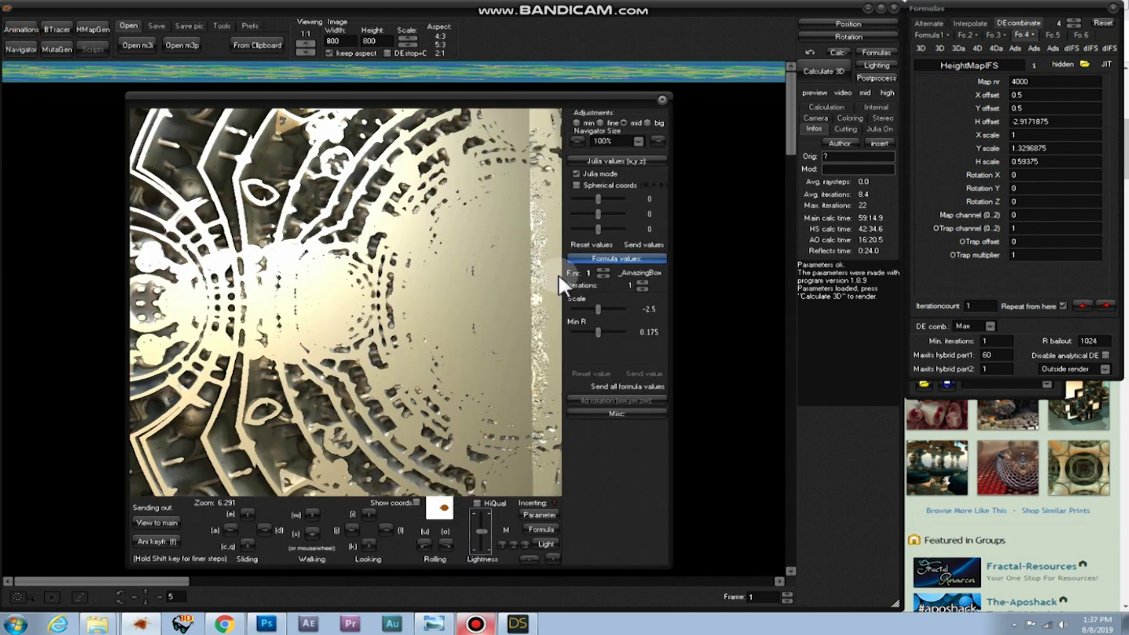
pyautogui.click(602, 268)
pyautogui.click(603, 271)
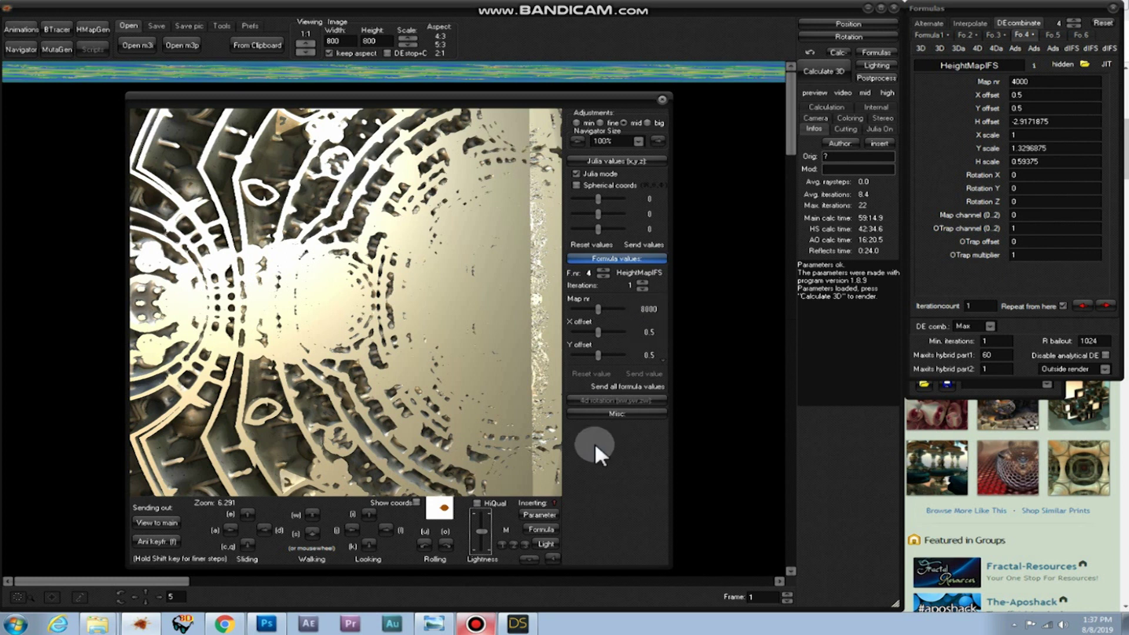
pyautogui.click(540, 516)
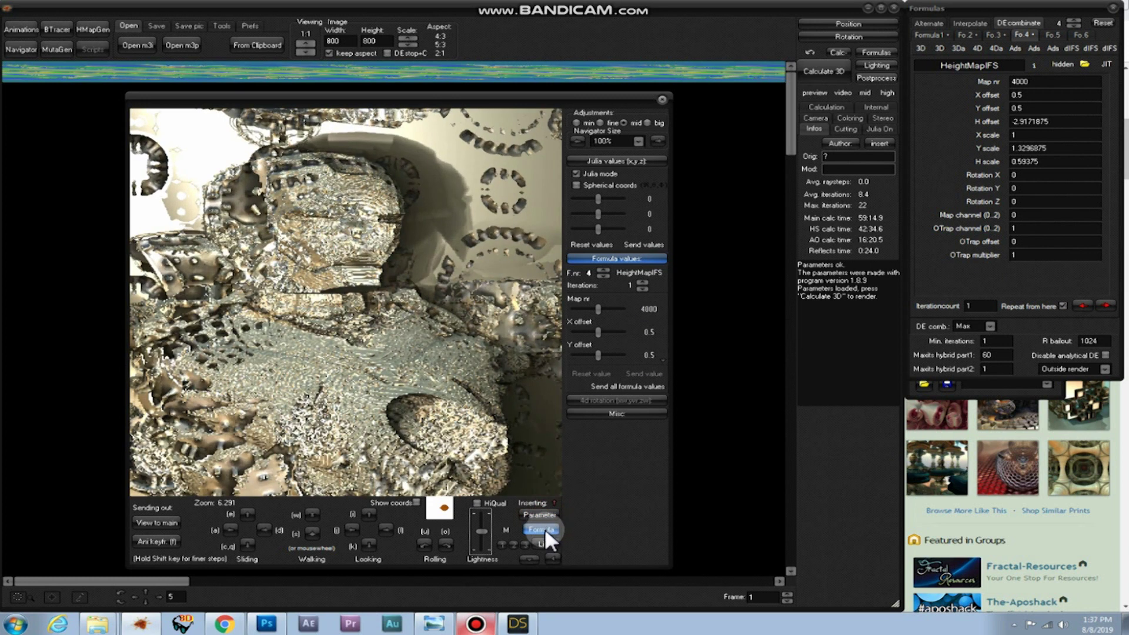
# - Confirm 4000 as the HeightMapIFS map number in the Navigator's formula values
pyautogui.click(618, 414)
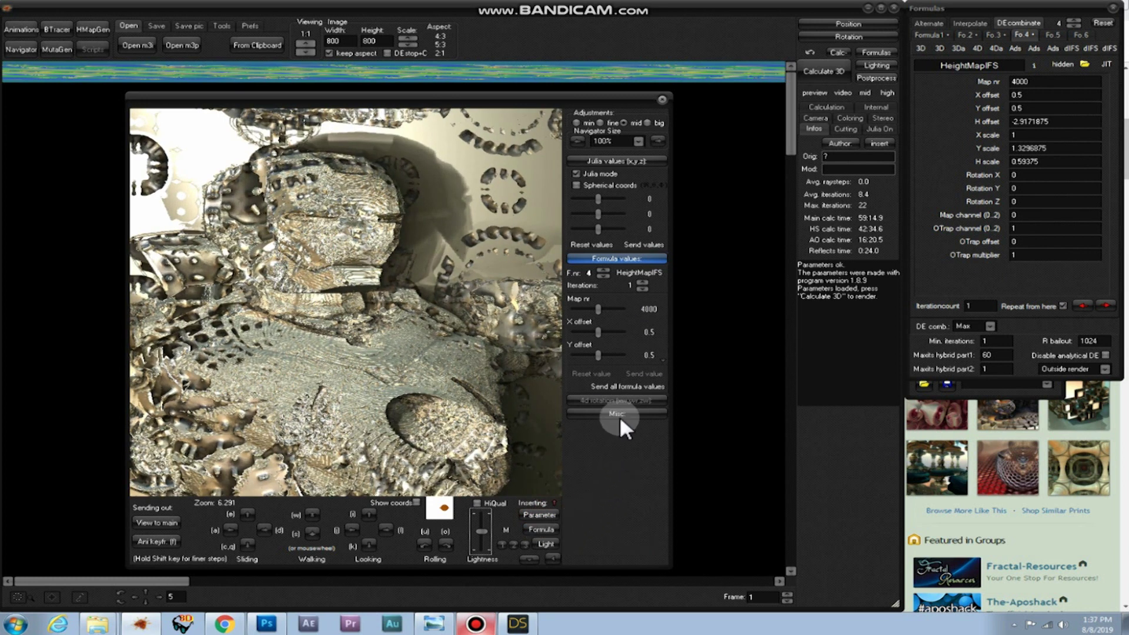
pyautogui.click(651, 309)
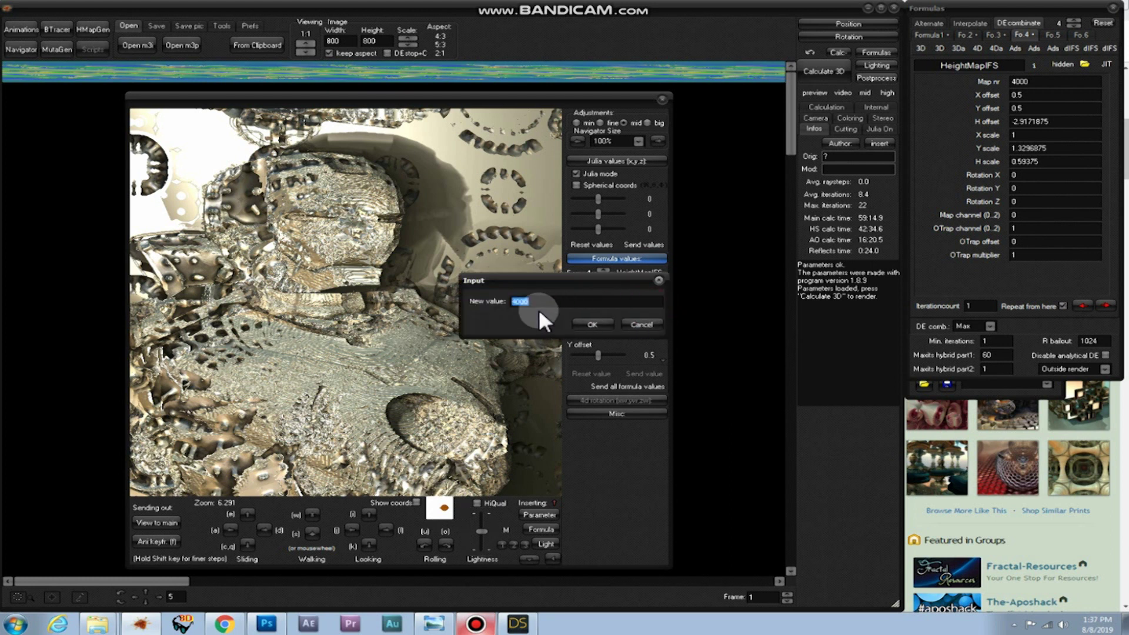
pyautogui.click(599, 324)
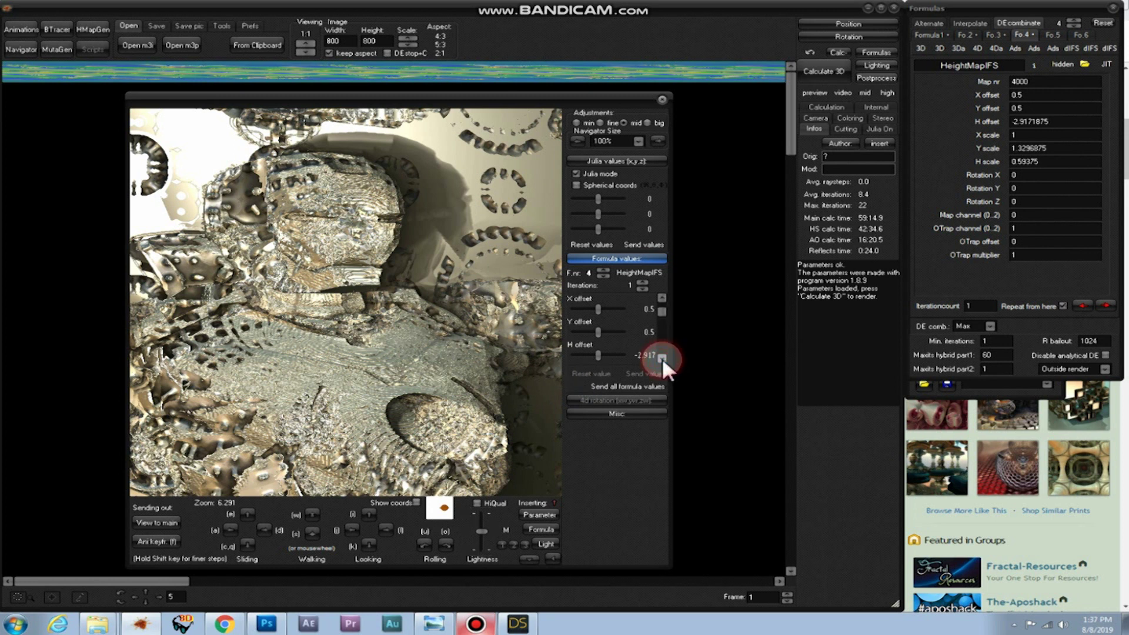
# - Raise the height map's H offset to about -2.767 in the Navigator
pyautogui.click(663, 358)
pyautogui.click(577, 310)
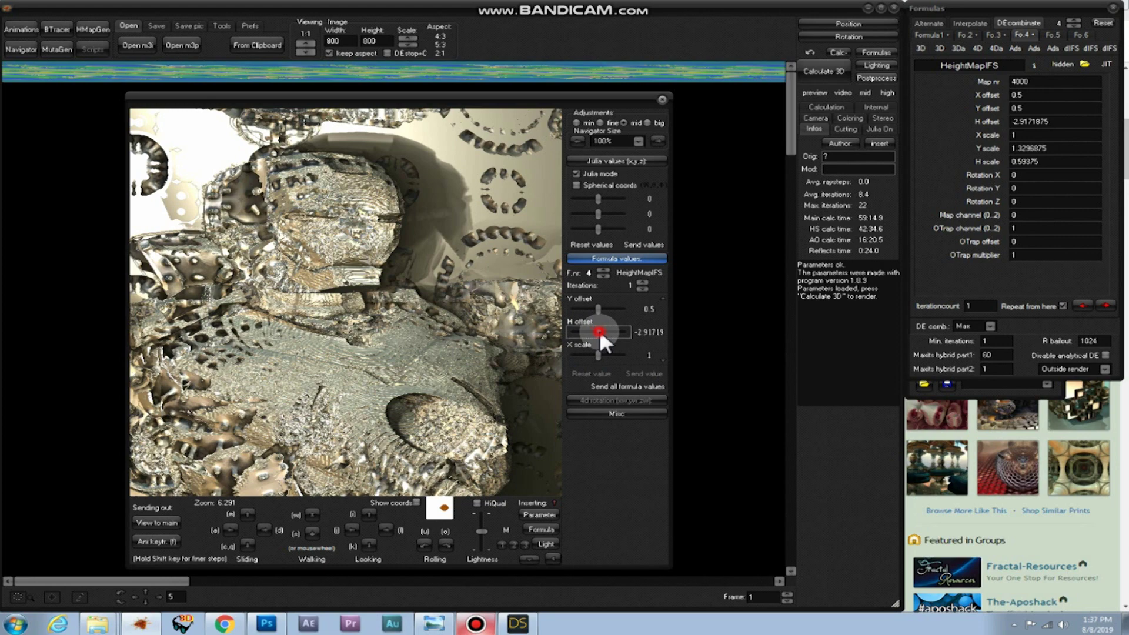
pyautogui.moveTo(599, 330); pyautogui.dragTo(605, 330)
# - Lower the height map's H scale in two stages, first to 0.34375 and finally to 0.21875
pyautogui.click(662, 355)
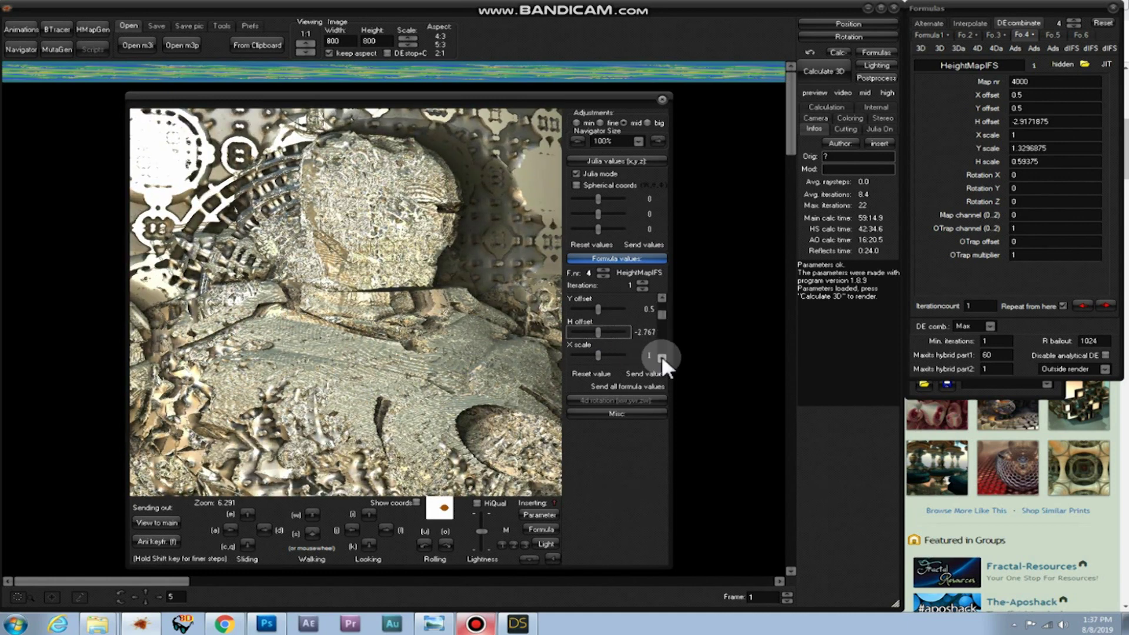
pyautogui.click(662, 355)
pyautogui.click(662, 355)
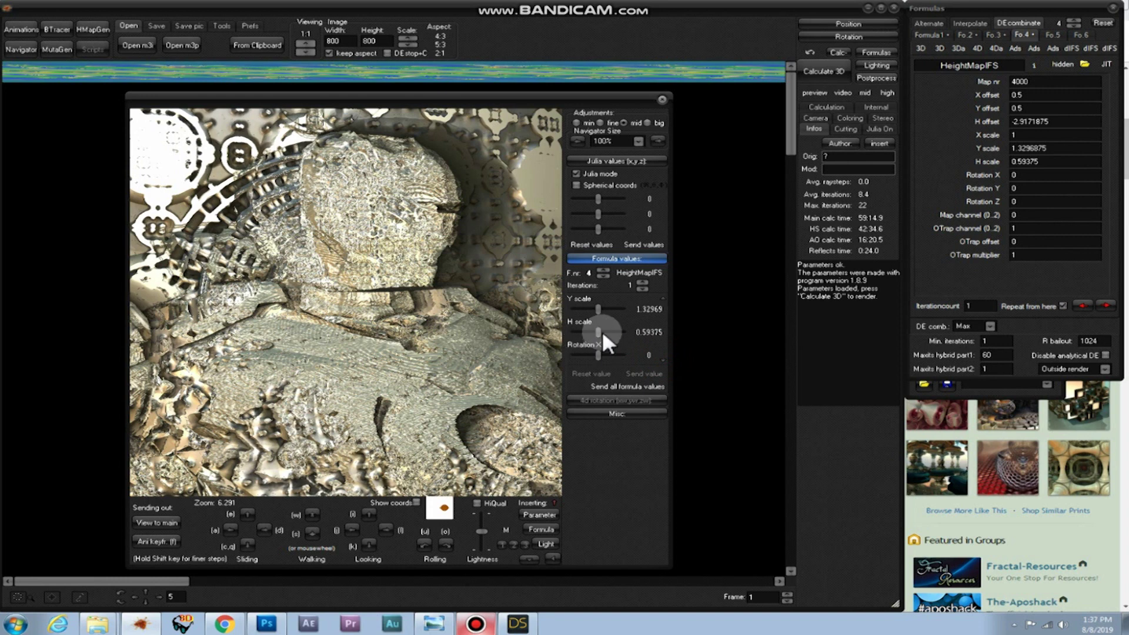
pyautogui.moveTo(598, 333); pyautogui.dragTo(594, 325)
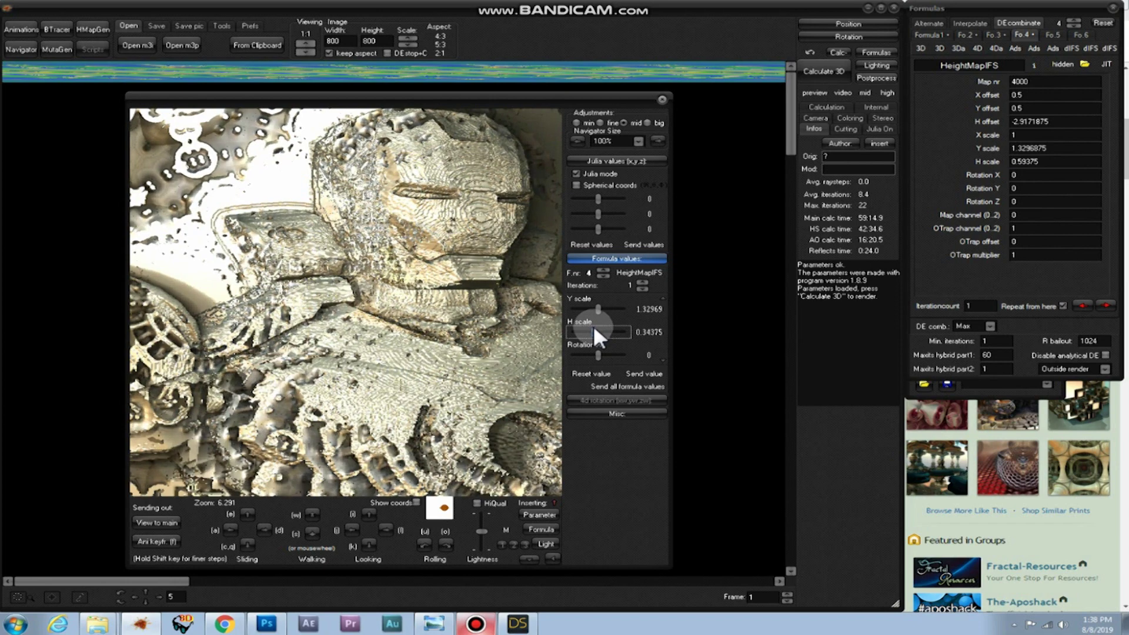
pyautogui.moveTo(594, 326); pyautogui.dragTo(591, 326)
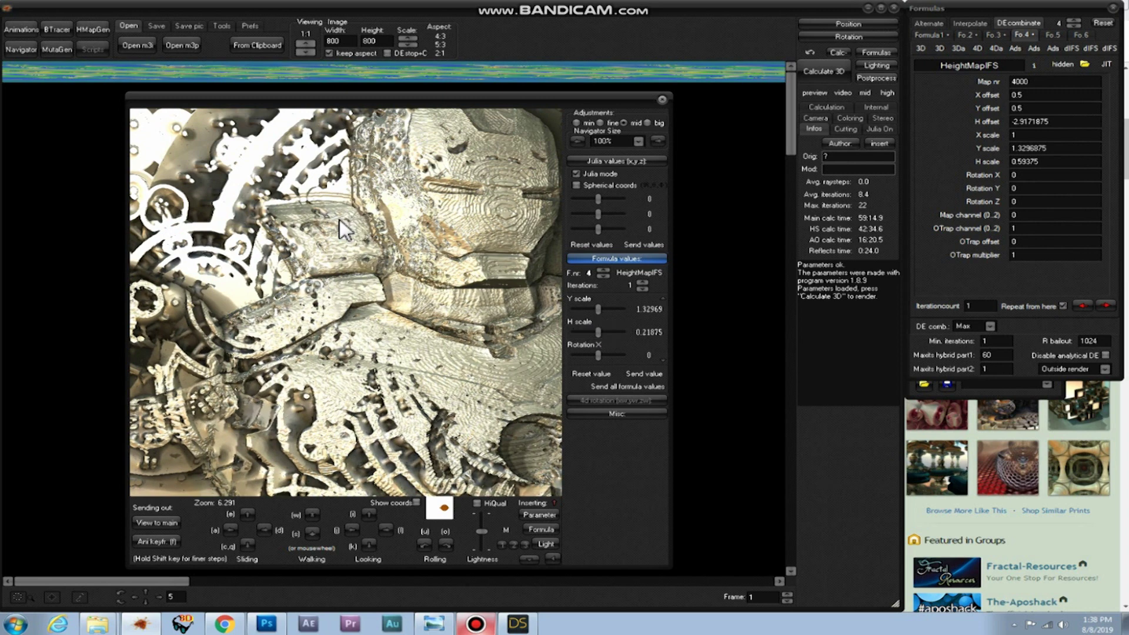
# - Frame the Iron Man head and shoulders in the Navigator at a zoom of about 6.4 and send the view to the main window
pyautogui.scroll(5, 340, 220)
pyautogui.scroll(-2, 339, 217)
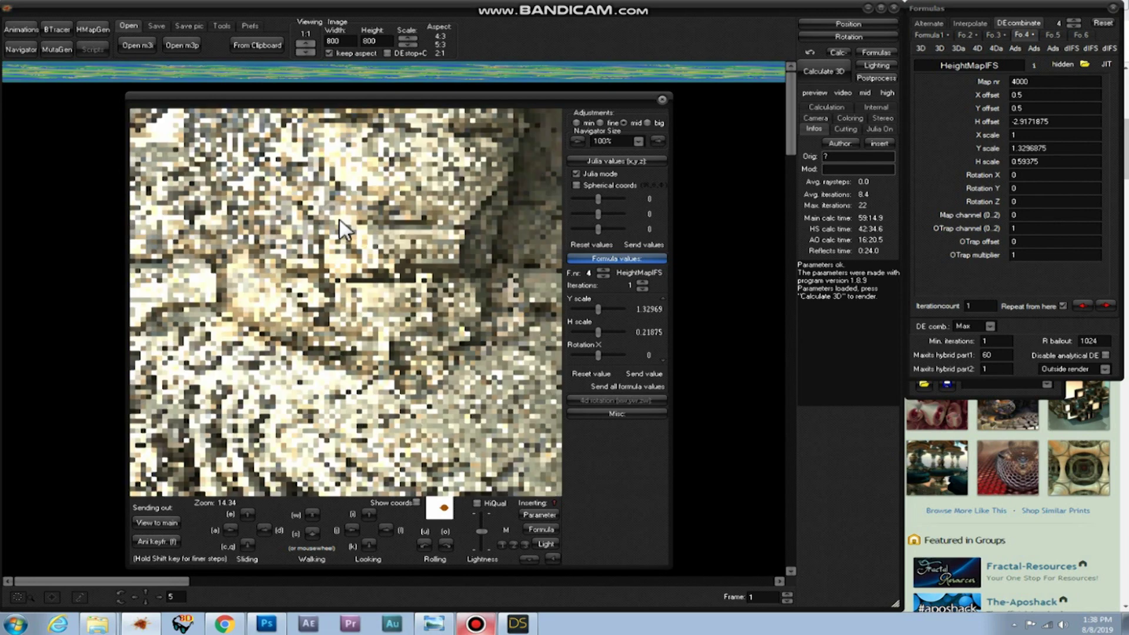
pyautogui.scroll(-3, 338, 217)
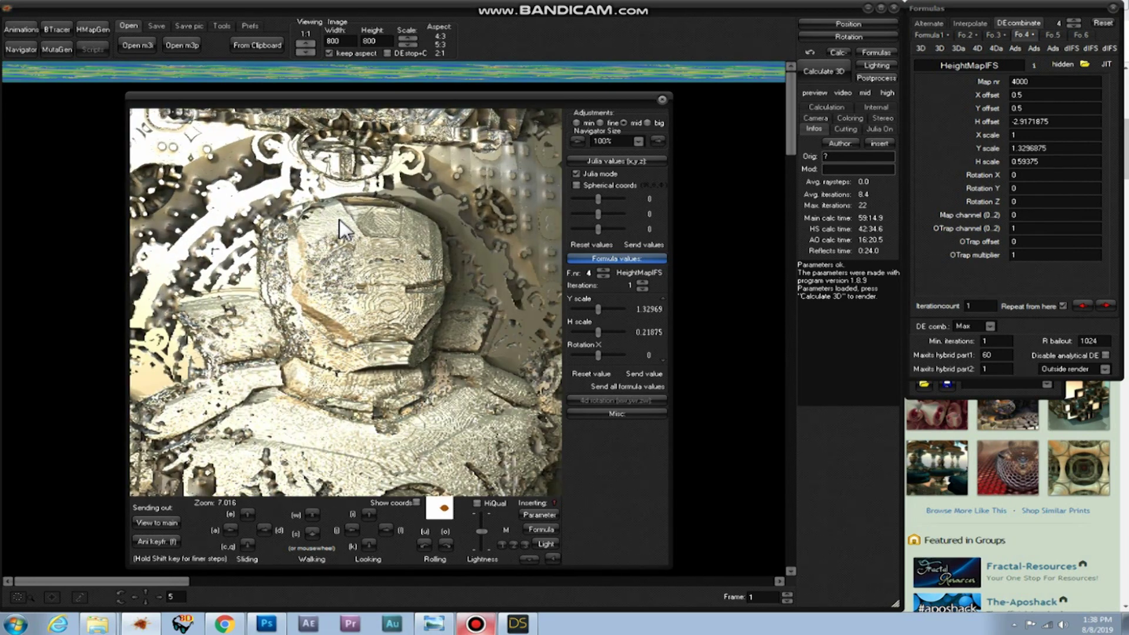
pyautogui.scroll(-1, 340, 220)
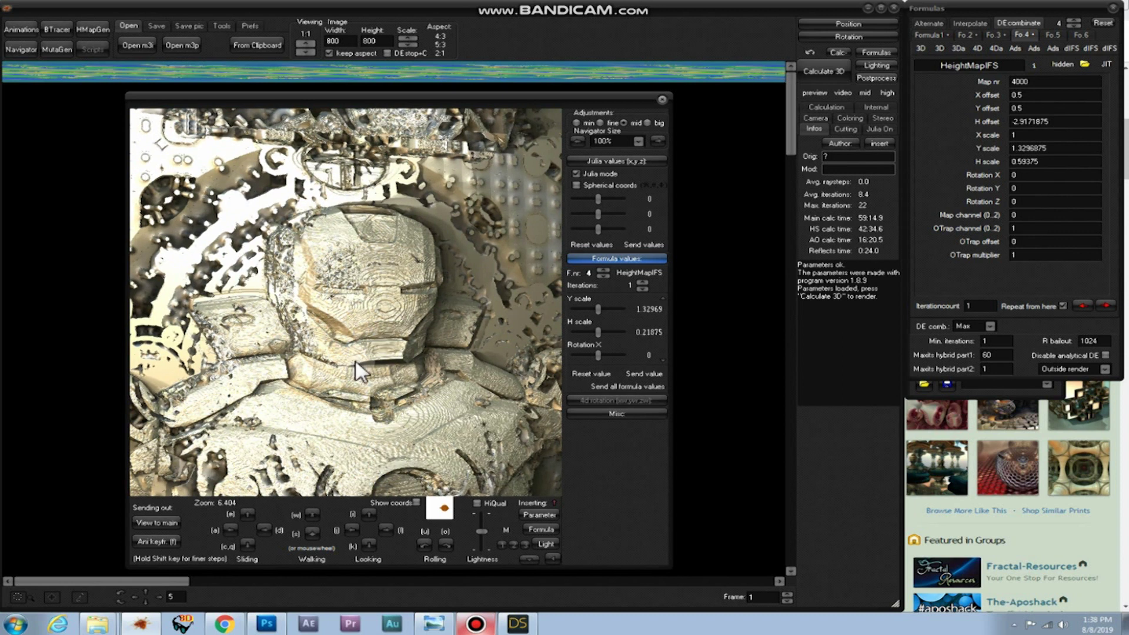
pyautogui.click(148, 522)
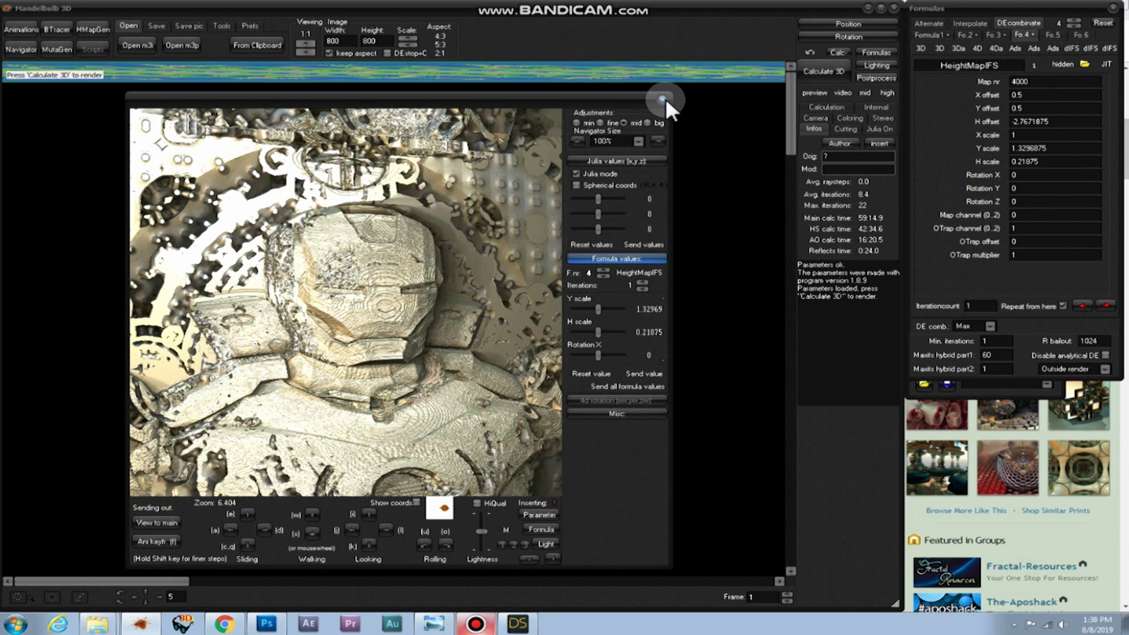